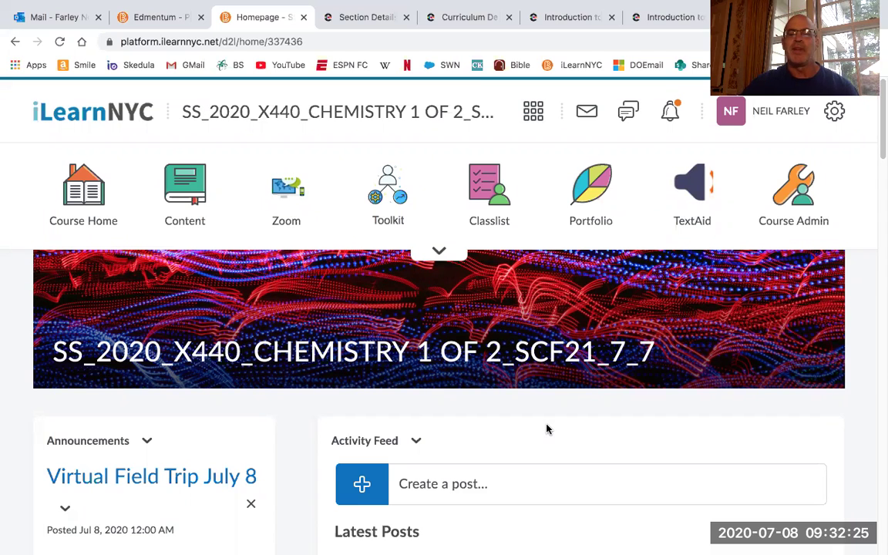
Step: Expand the Assignment 1 post in the course's activity feed and read its full instructions
scroll(546, 429, down, 1)
scroll(546, 429, down, 2)
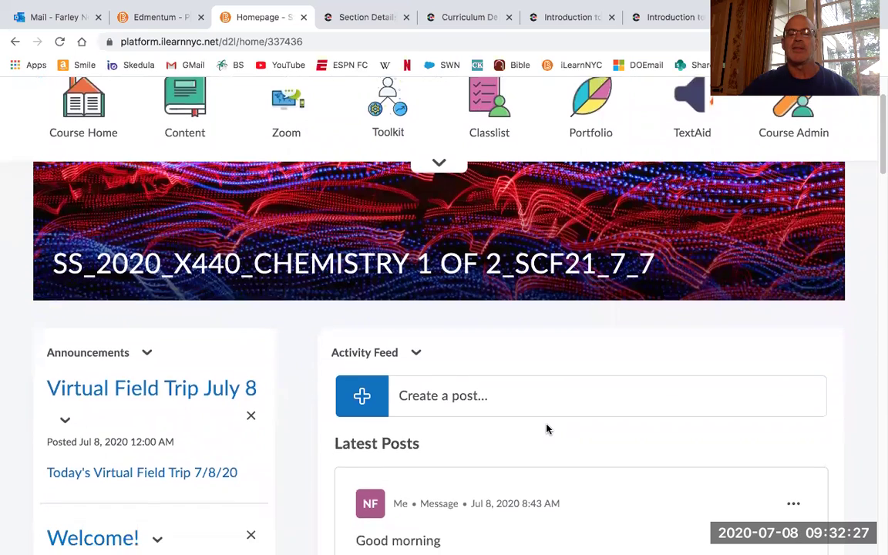
scroll(546, 429, down, 3)
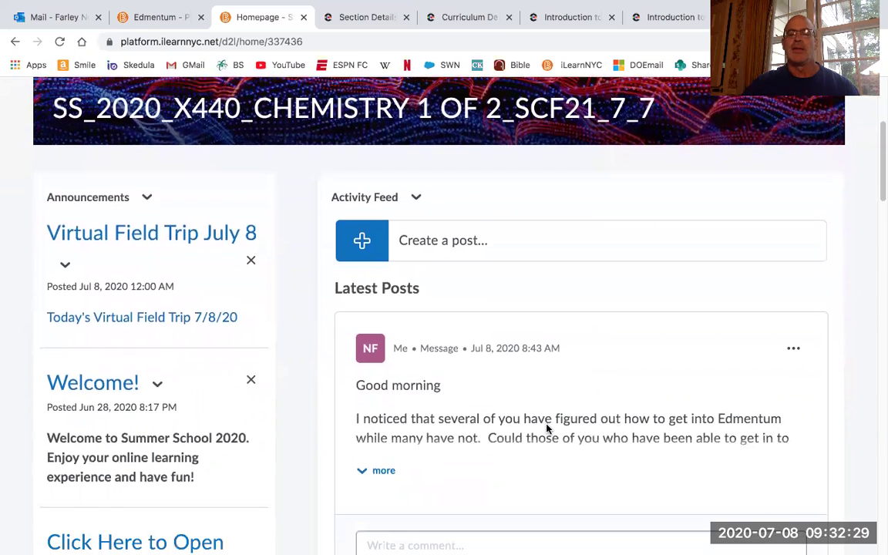
scroll(547, 429, down, 3)
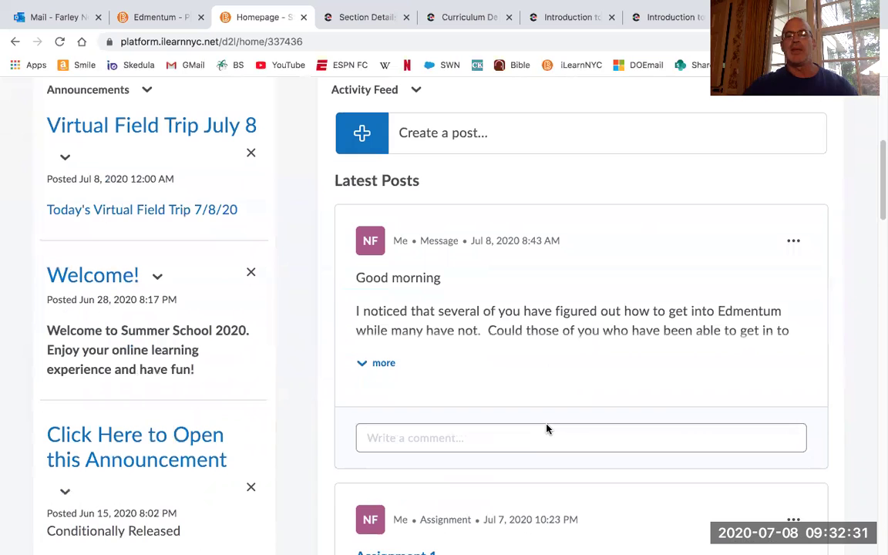
scroll(547, 430, down, 2)
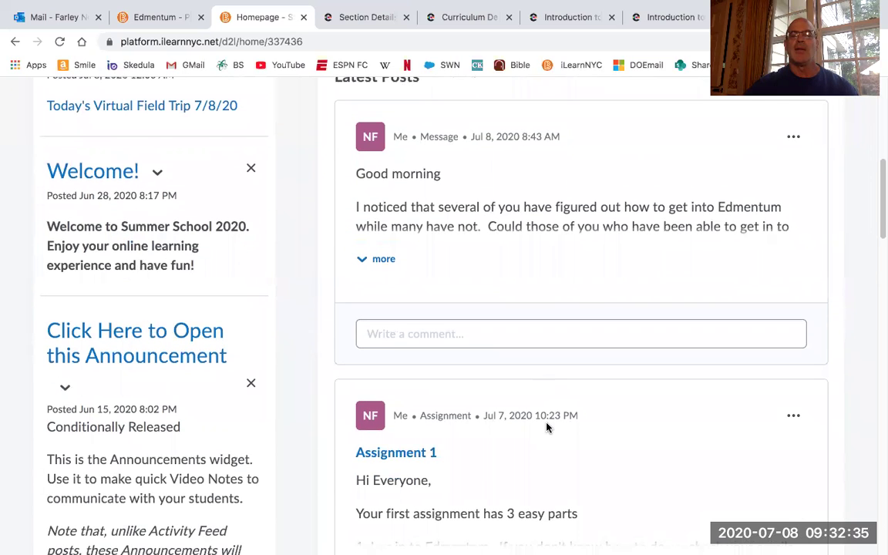
scroll(547, 427, down, 3)
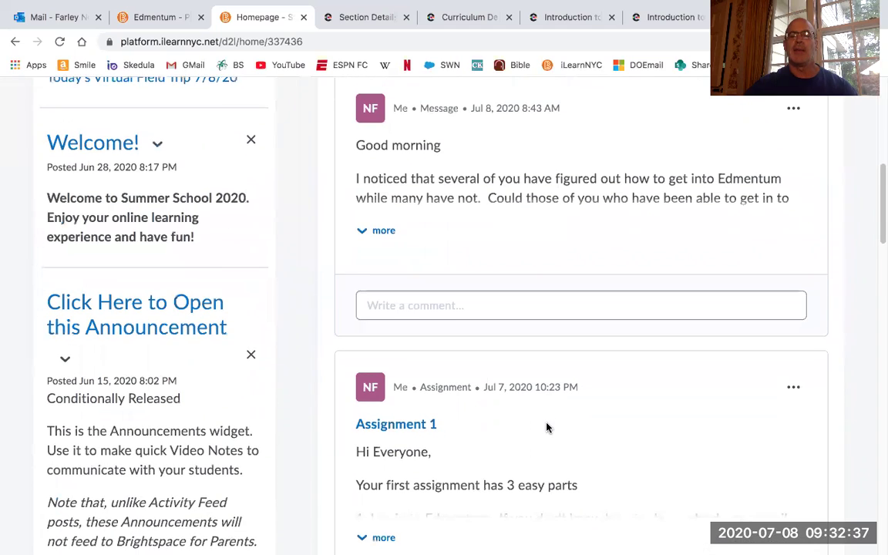
scroll(547, 428, down, 1)
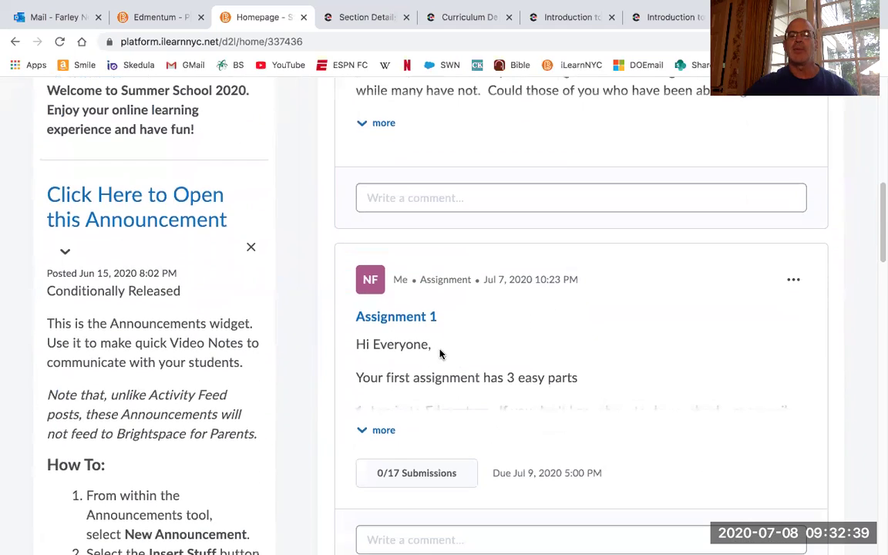
click(375, 437)
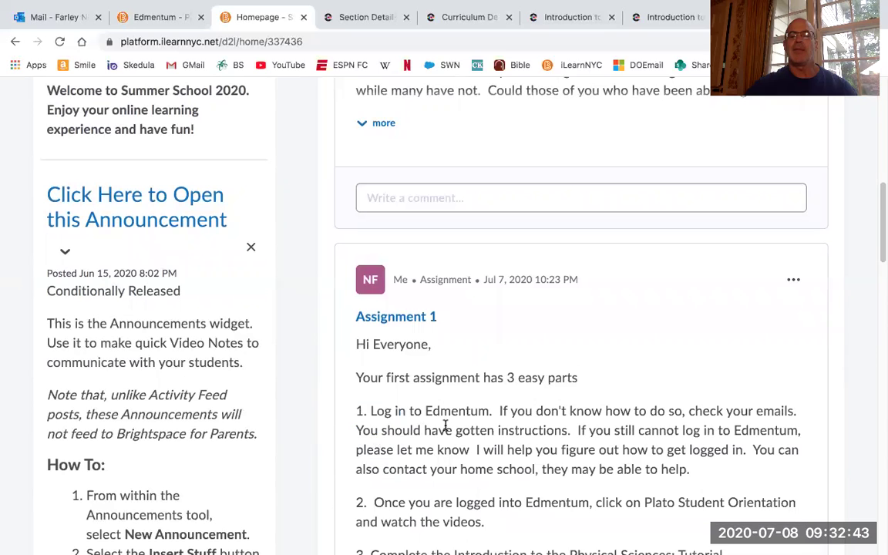
scroll(446, 424, down, 1)
scroll(445, 426, down, 4)
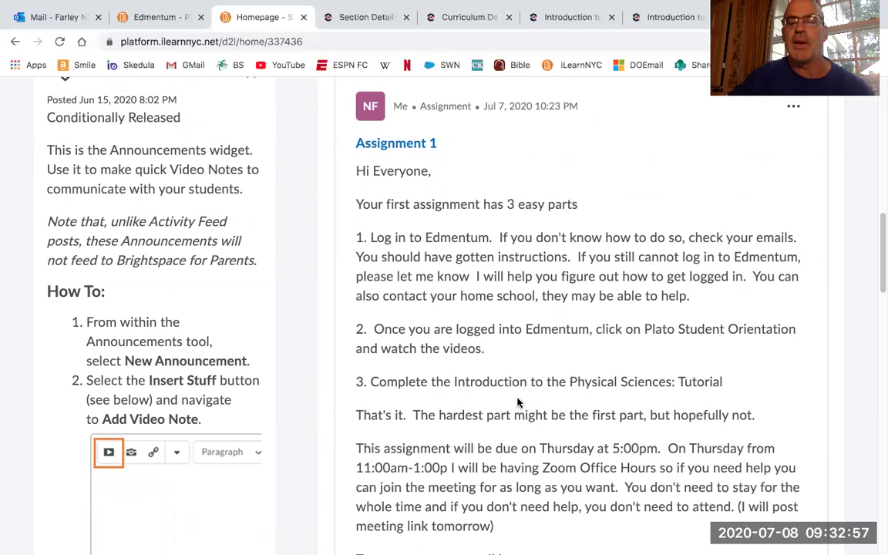
Step: Return to the top of the chemistry course homepage and open the course content
scroll(518, 402, up, 2)
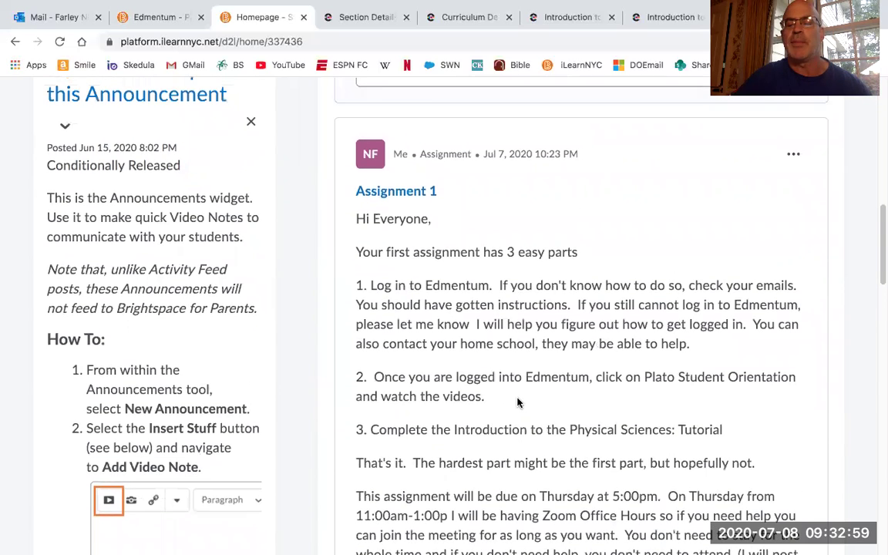
scroll(518, 402, up, 1)
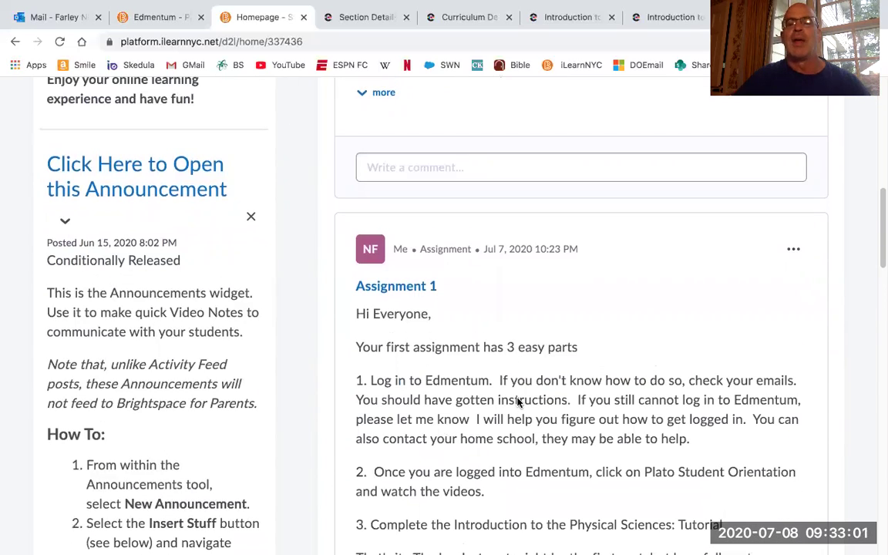
scroll(517, 402, up, 1)
scroll(518, 402, up, 1)
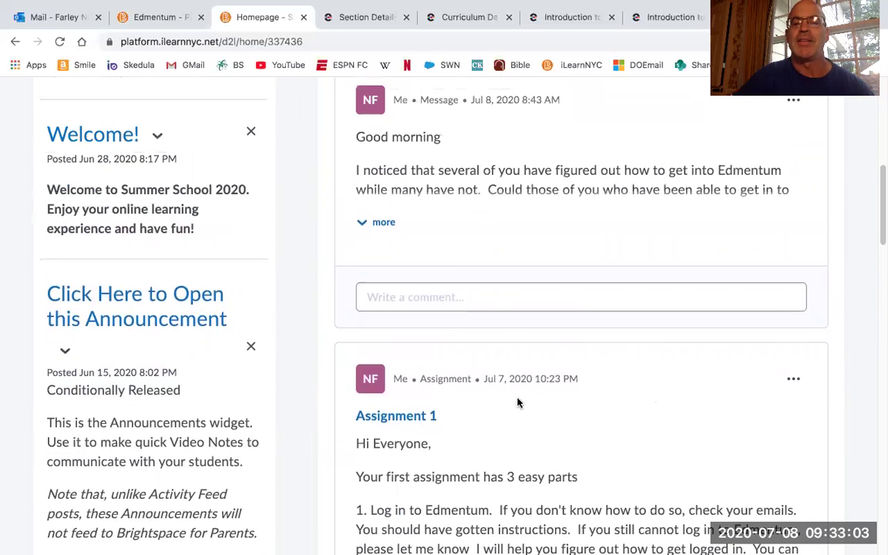
scroll(518, 402, up, 1)
scroll(518, 402, up, 2)
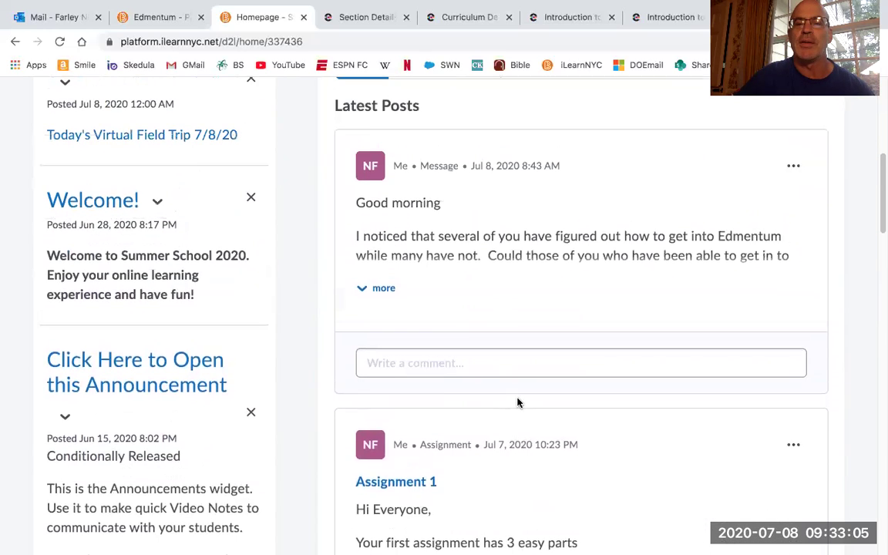
scroll(517, 402, up, 1)
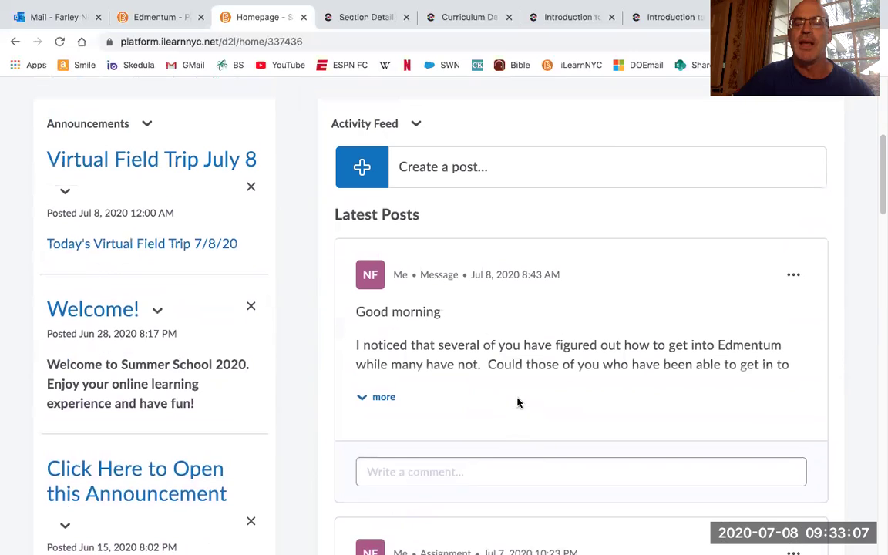
scroll(518, 402, up, 1)
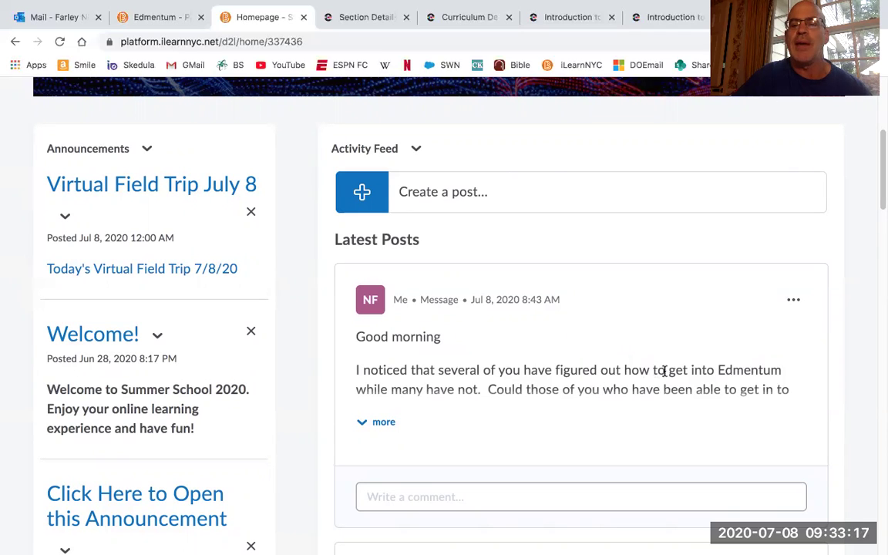
scroll(621, 362, up, 1)
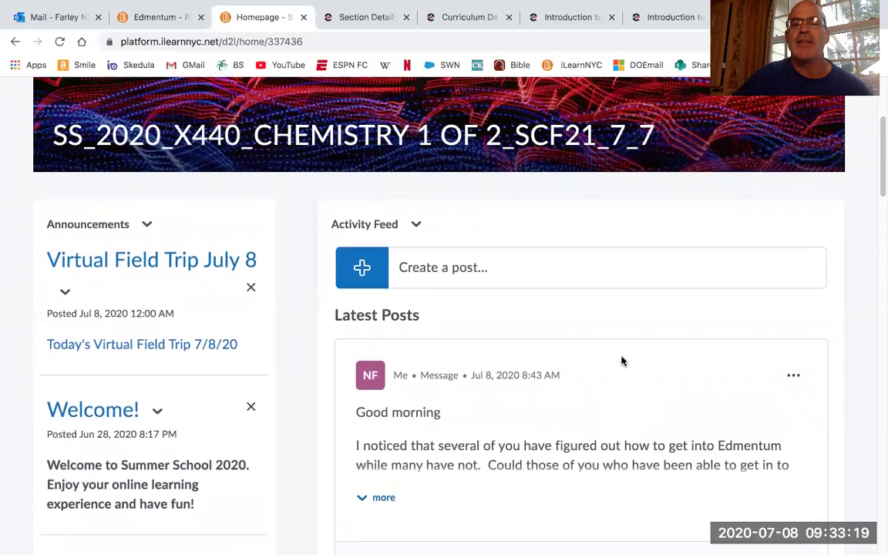
scroll(622, 361, up, 2)
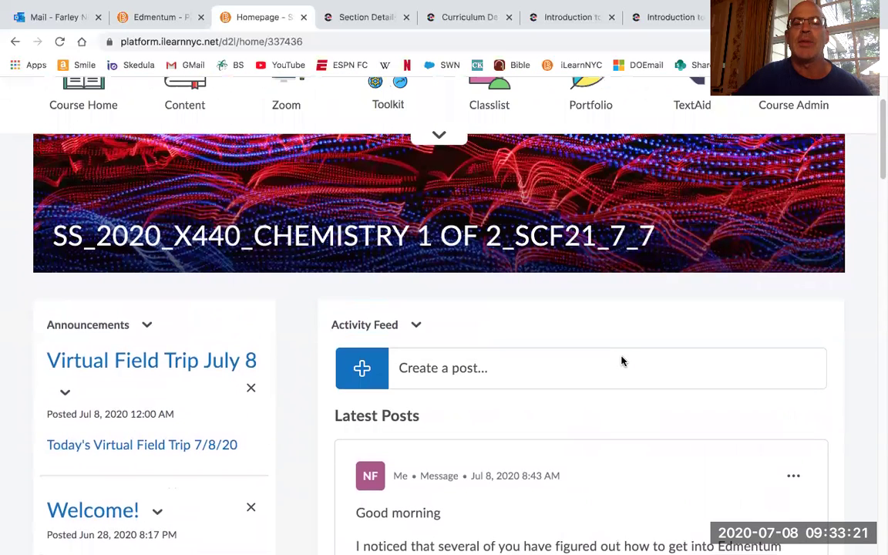
scroll(623, 361, up, 1)
scroll(622, 361, up, 1)
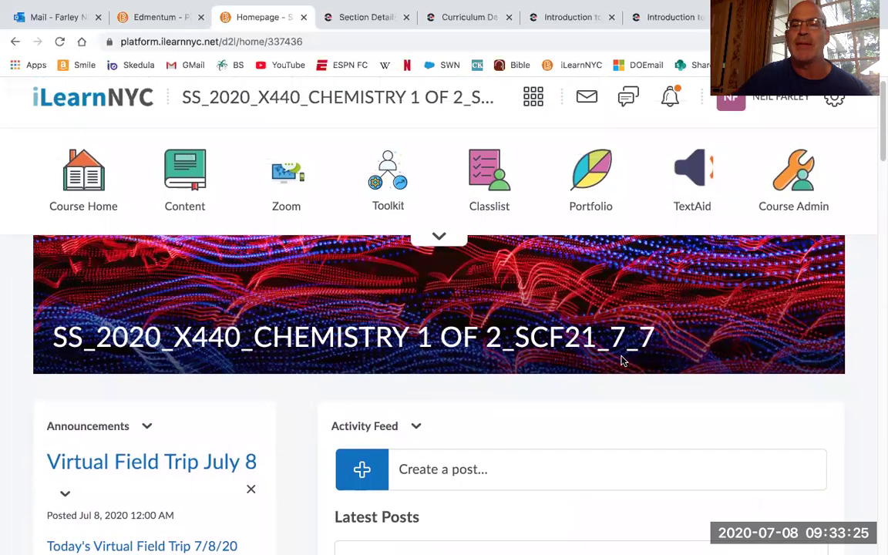
scroll(623, 361, up, 1)
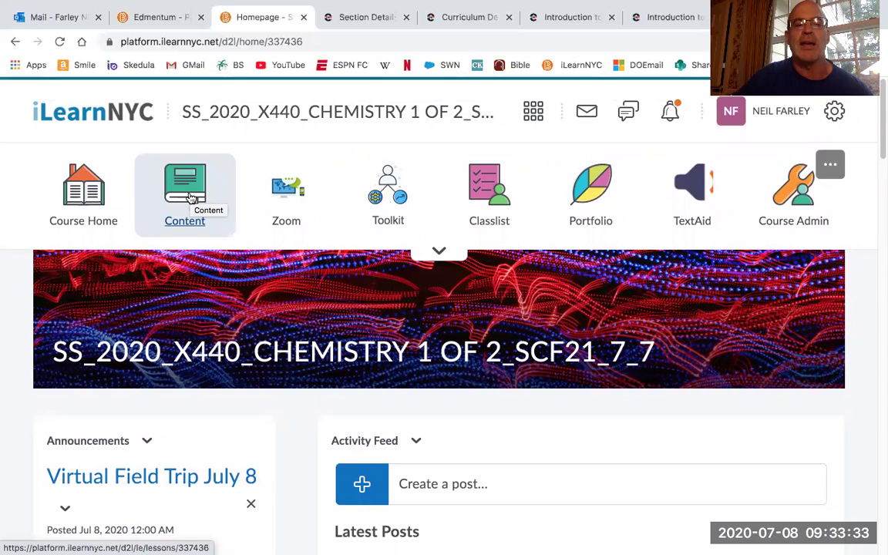
click(191, 199)
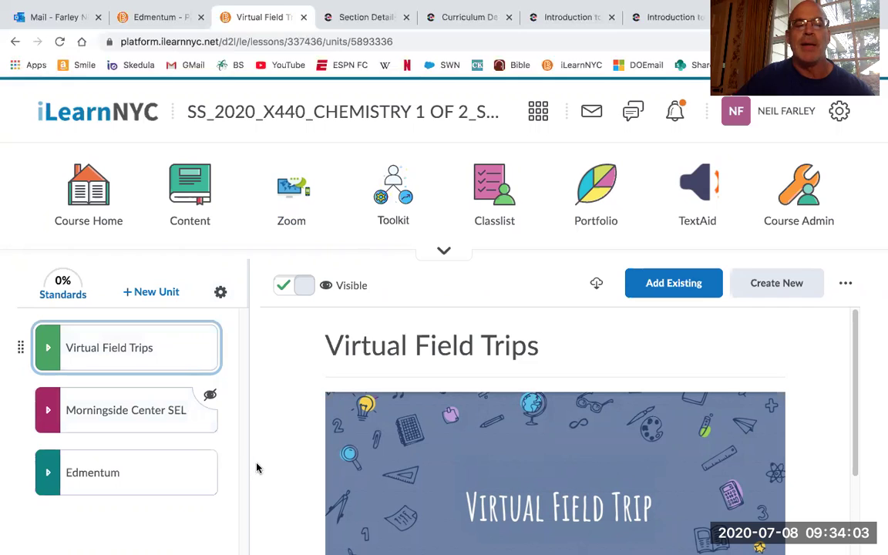
Step: Open the Edmentum - PLATO Course Chemistry topic in the Edmentum unit and launch its external link
click(120, 476)
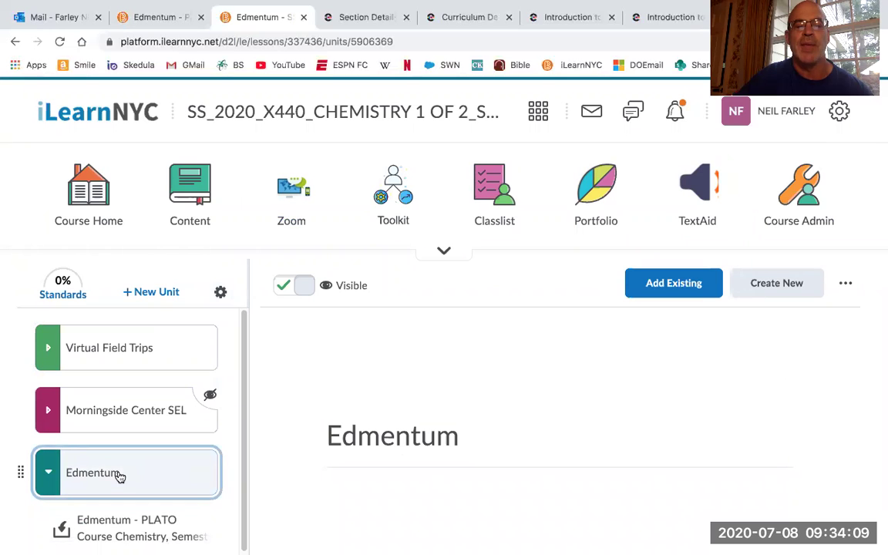
click(117, 530)
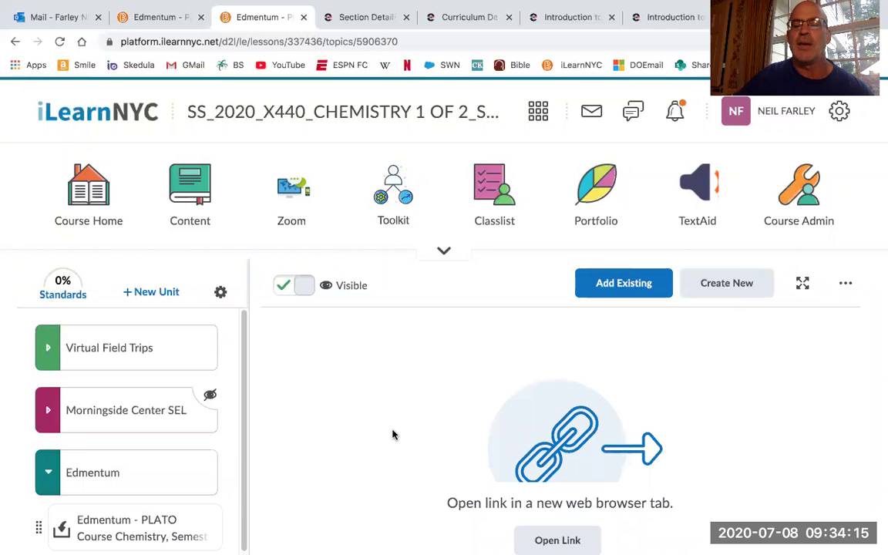
click(537, 542)
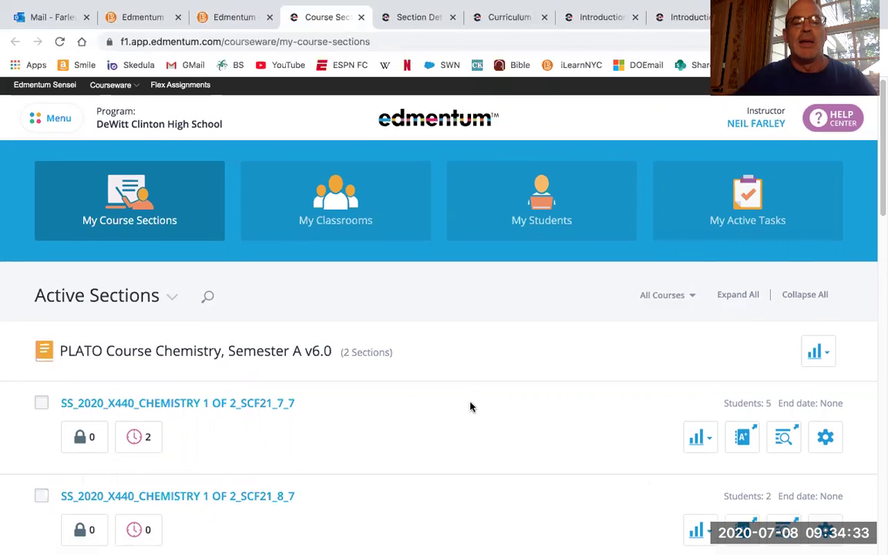
Step: Look through the active Edmentum course sections listed under the PLATO Chemistry and Physics courses
scroll(469, 406, down, 3)
scroll(420, 397, down, 2)
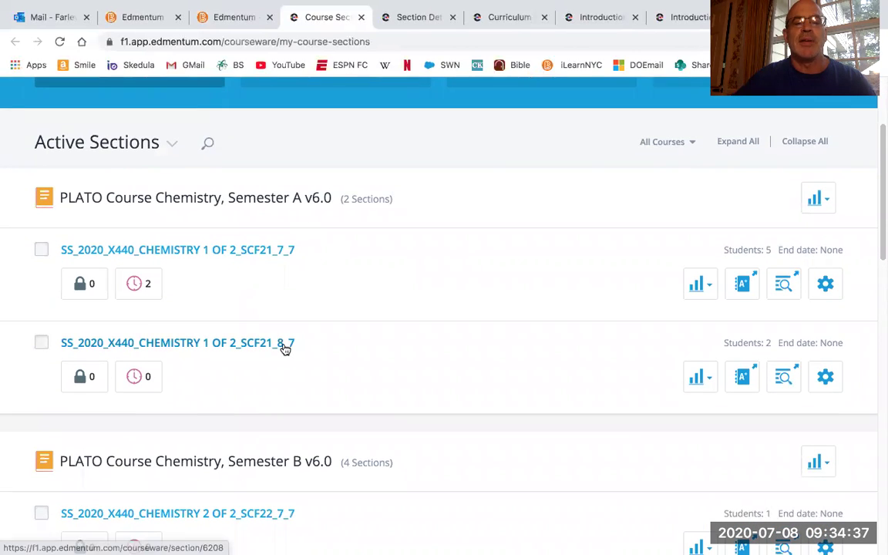
scroll(284, 348, down, 4)
scroll(283, 347, down, 12)
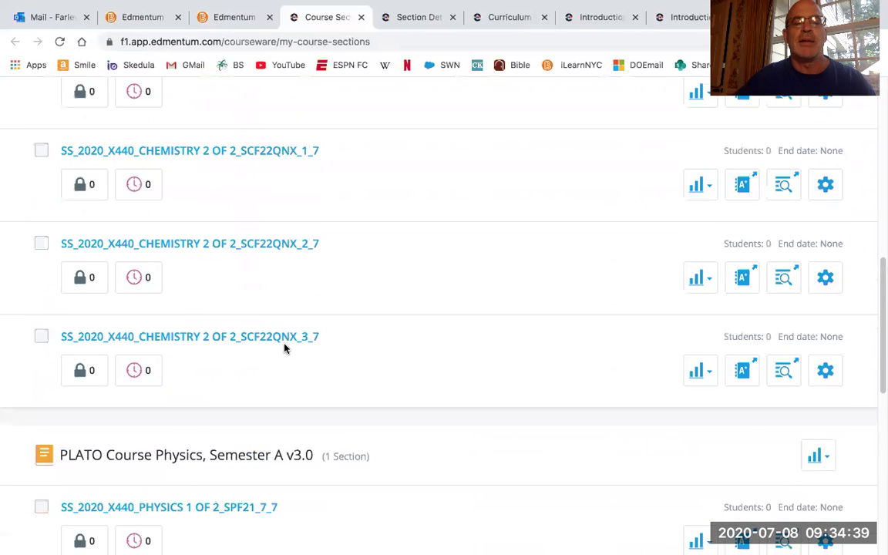
scroll(283, 347, down, 4)
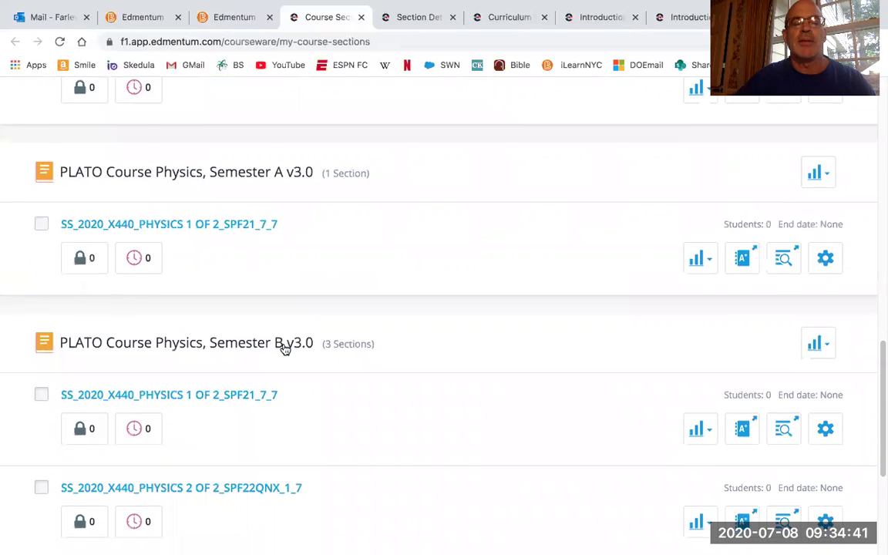
scroll(284, 348, down, 4)
scroll(284, 349, up, 2)
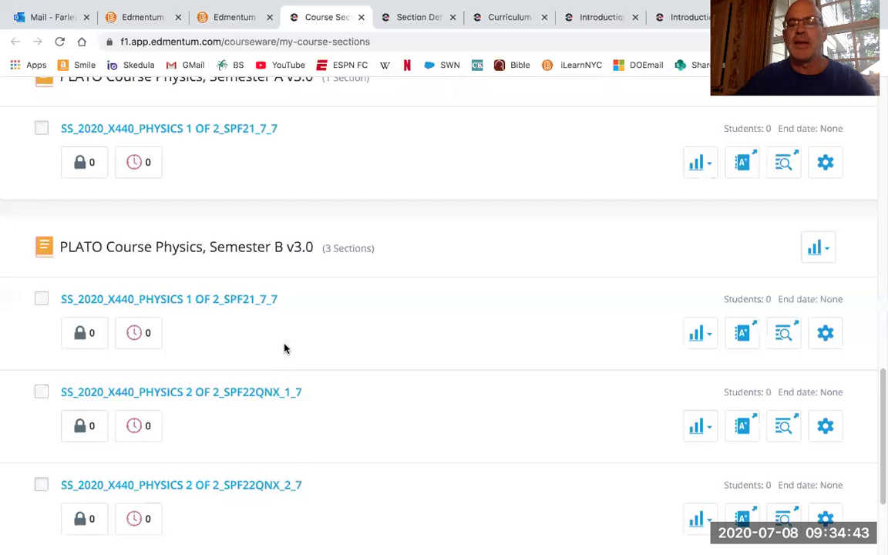
scroll(283, 348, up, 10)
scroll(283, 348, down, 3)
scroll(284, 348, up, 3)
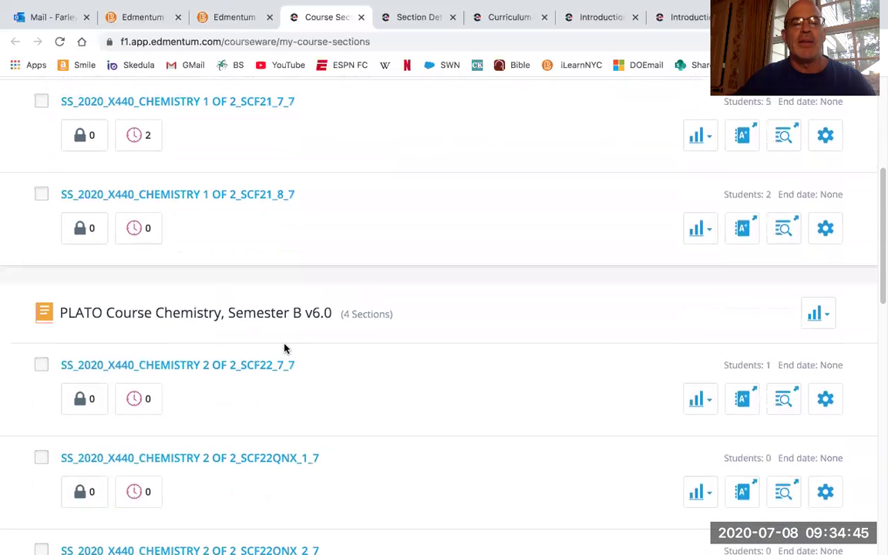
scroll(283, 349, up, 2)
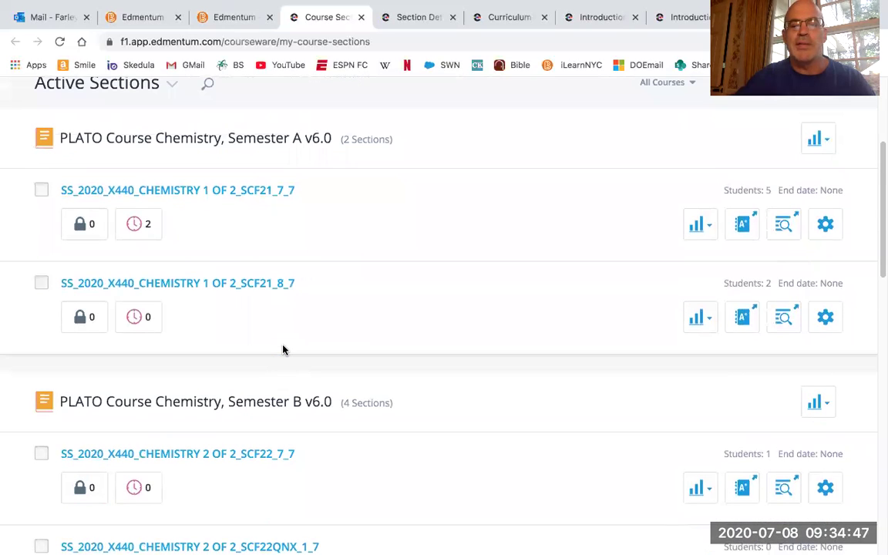
scroll(283, 349, up, 1)
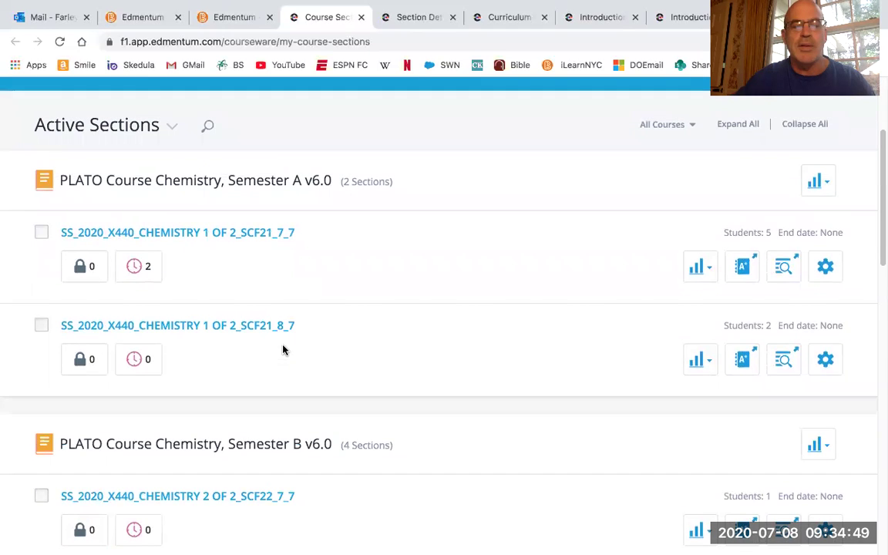
scroll(283, 350, up, 1)
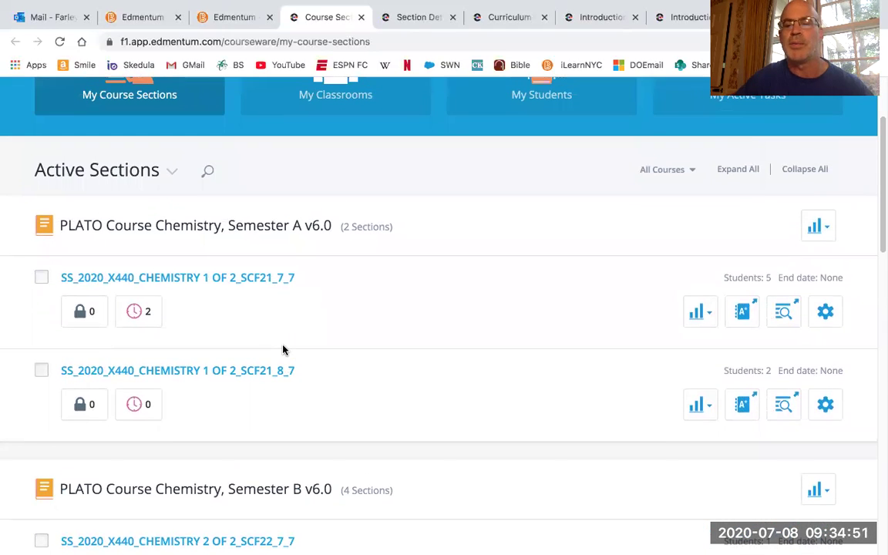
scroll(282, 349, up, 1)
scroll(283, 350, up, 1)
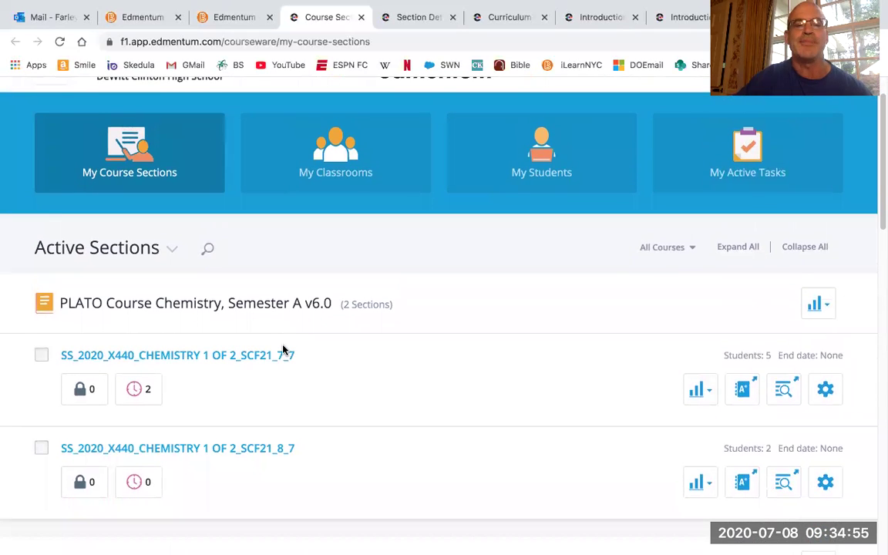
scroll(283, 350, up, 1)
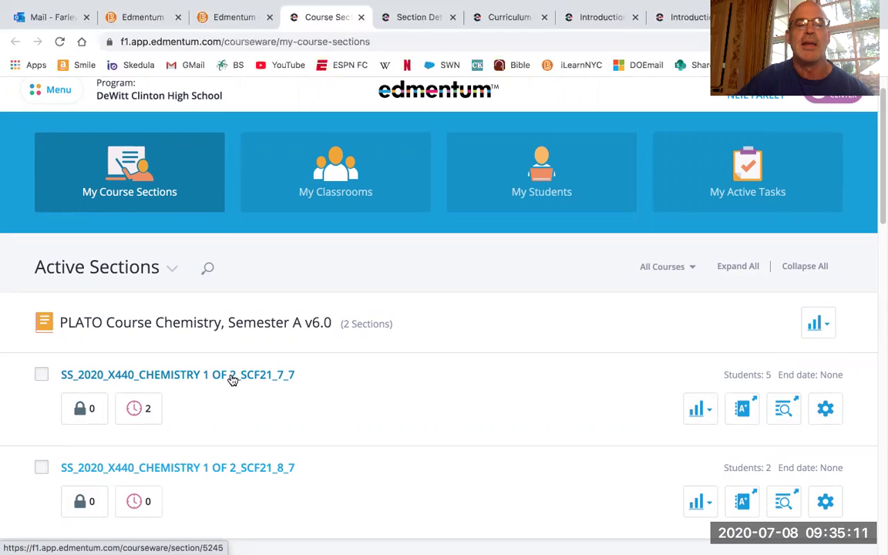
Step: Open the section SS_2020_X440_CHEMISTRY 1 OF 2_SCF21_7_7 and examine its students' grades, completed activities and time on task
click(231, 375)
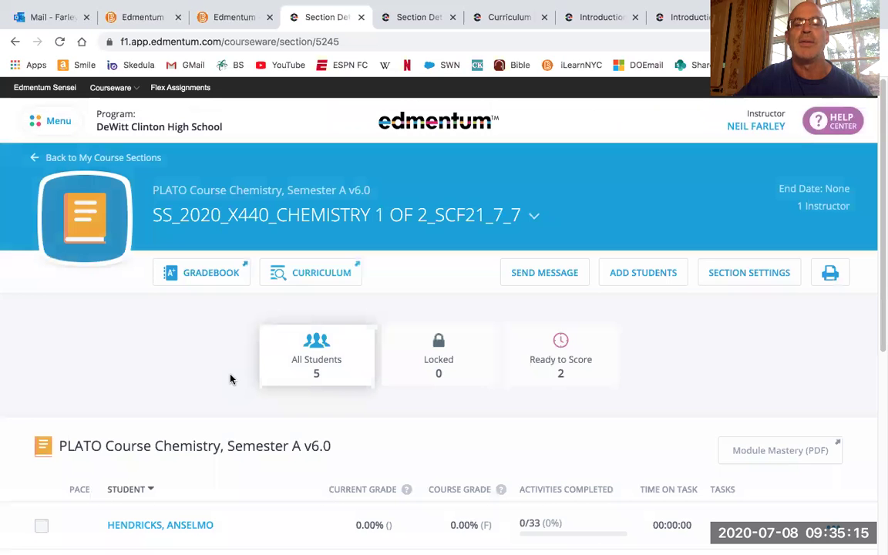
scroll(197, 395, down, 5)
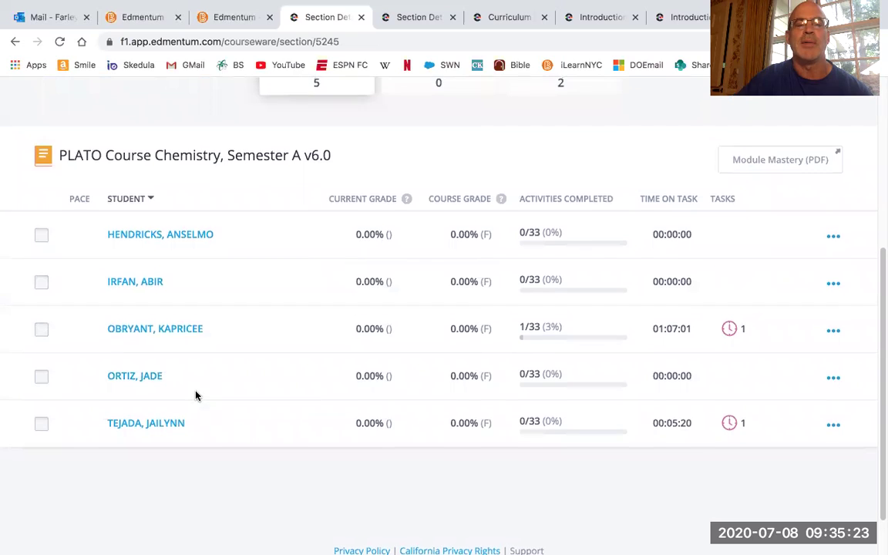
scroll(196, 395, up, 1)
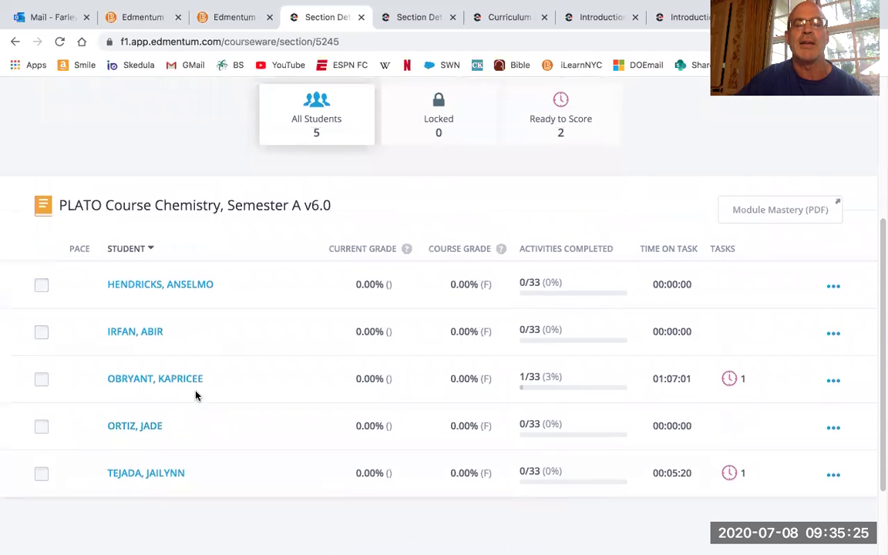
Step: Open the curriculum of the SS_2020_X440_CHEMISTRY 1 OF 2_SCF21_7_7 section
scroll(196, 395, up, 3)
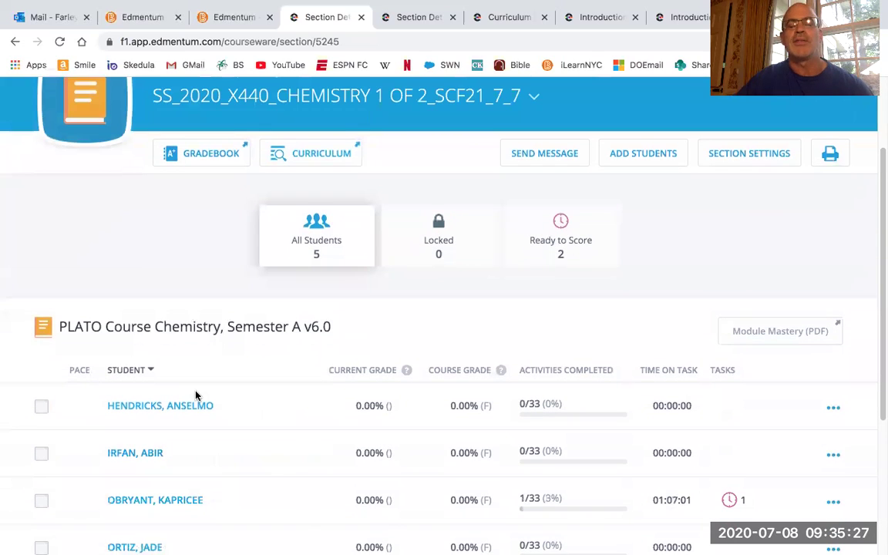
scroll(196, 395, up, 3)
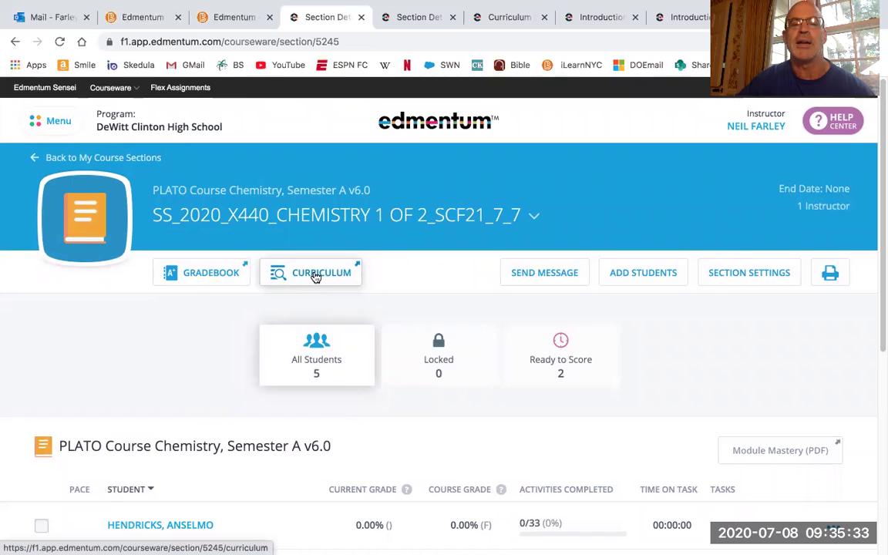
click(315, 274)
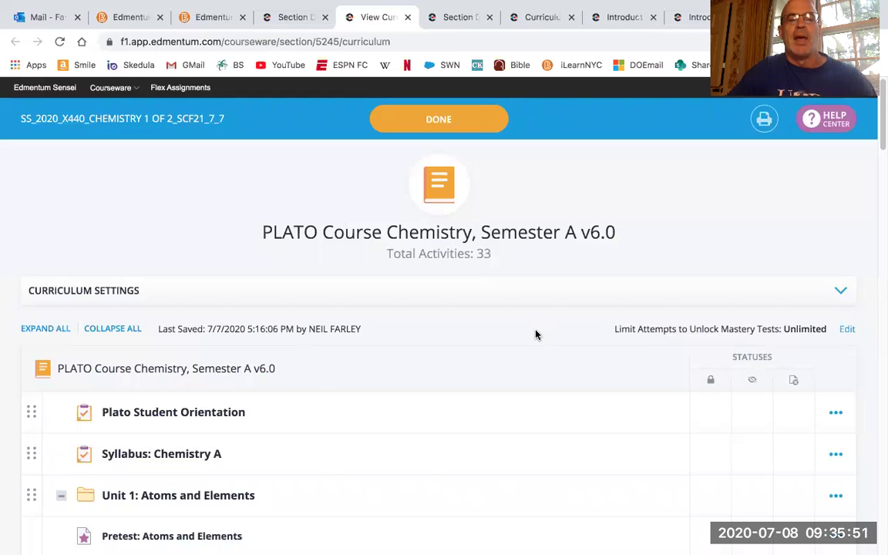
Step: Look through the Unit 1 and Unit 2 activities in the curriculum and open the Plato Student Orientation
scroll(505, 401, down, 3)
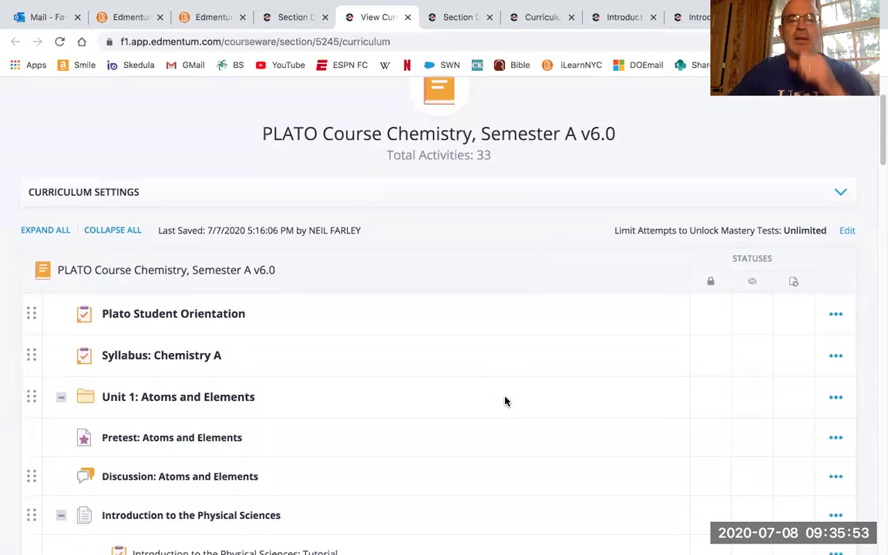
scroll(505, 401, down, 5)
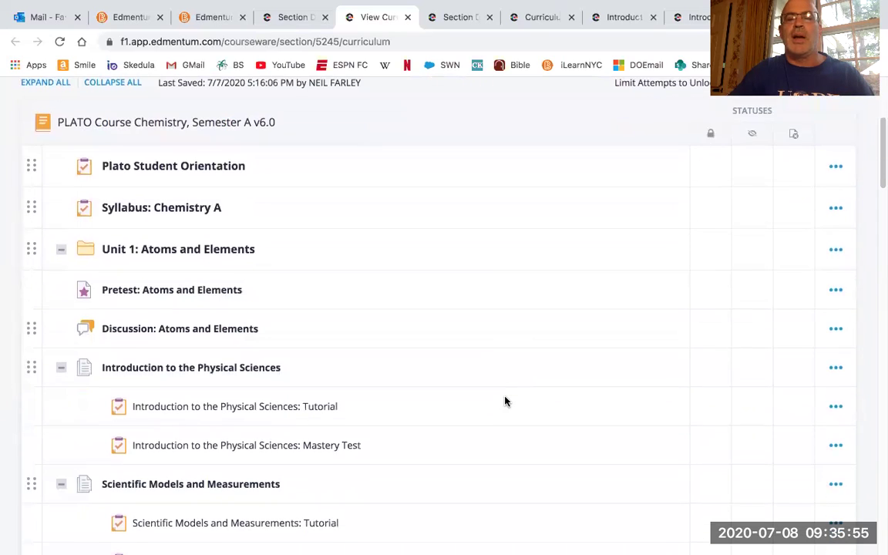
scroll(505, 401, down, 8)
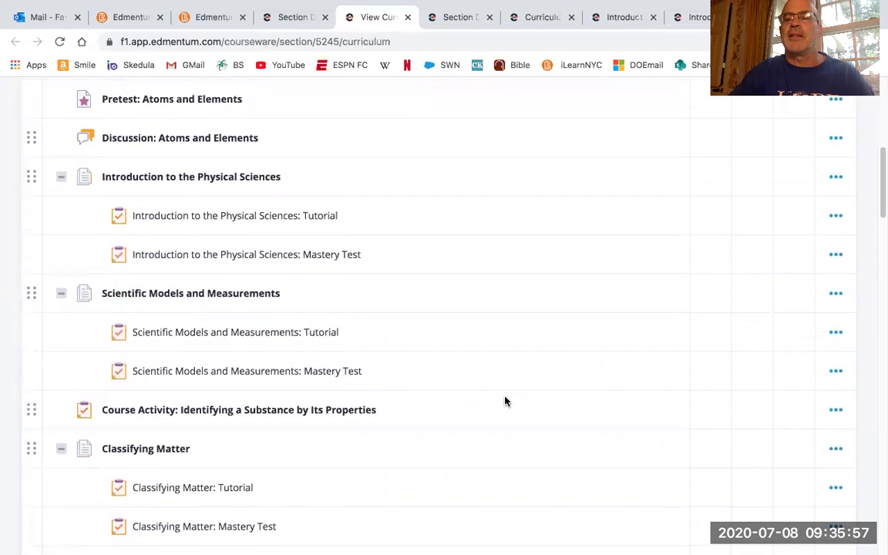
scroll(505, 401, down, 15)
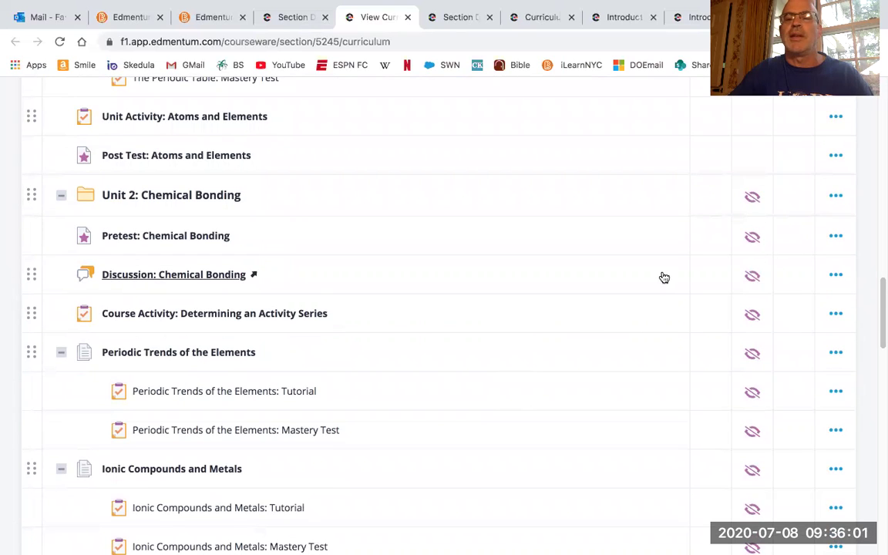
scroll(569, 323, up, 10)
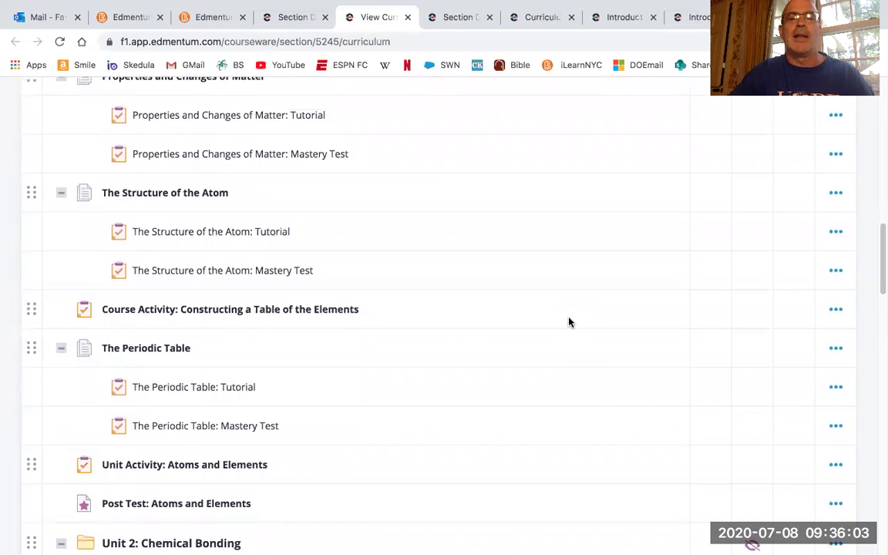
scroll(570, 322, up, 4)
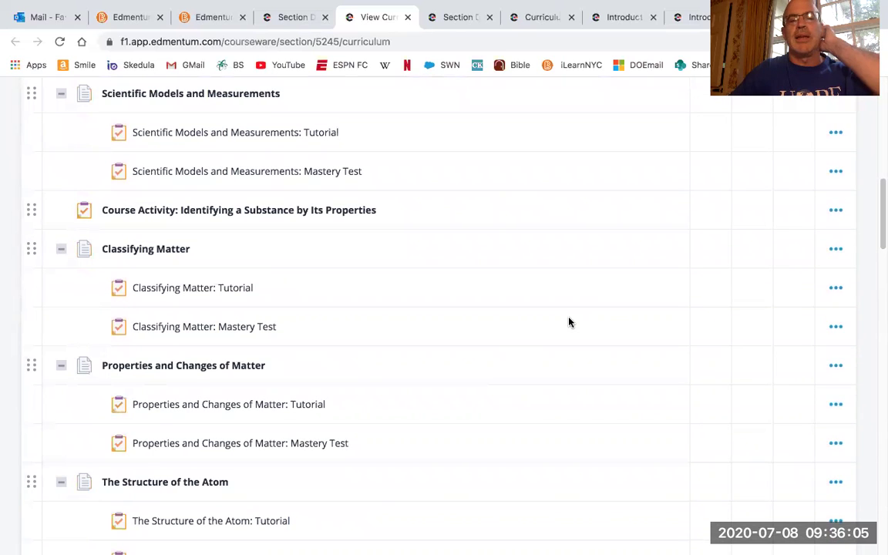
scroll(569, 322, up, 5)
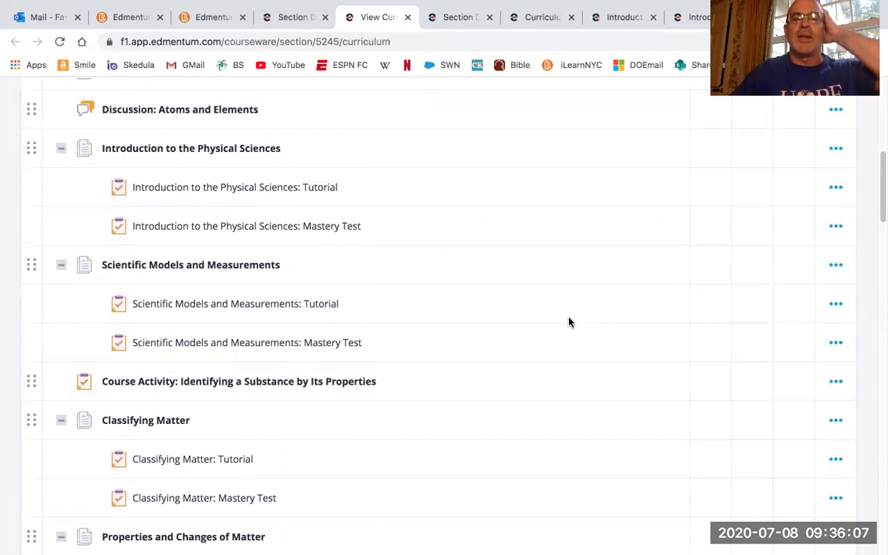
scroll(569, 322, up, 3)
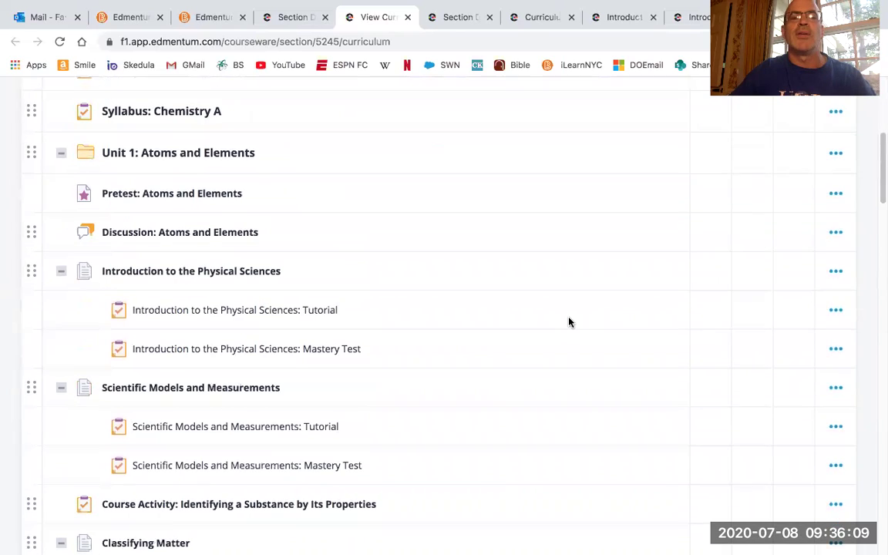
scroll(570, 322, up, 2)
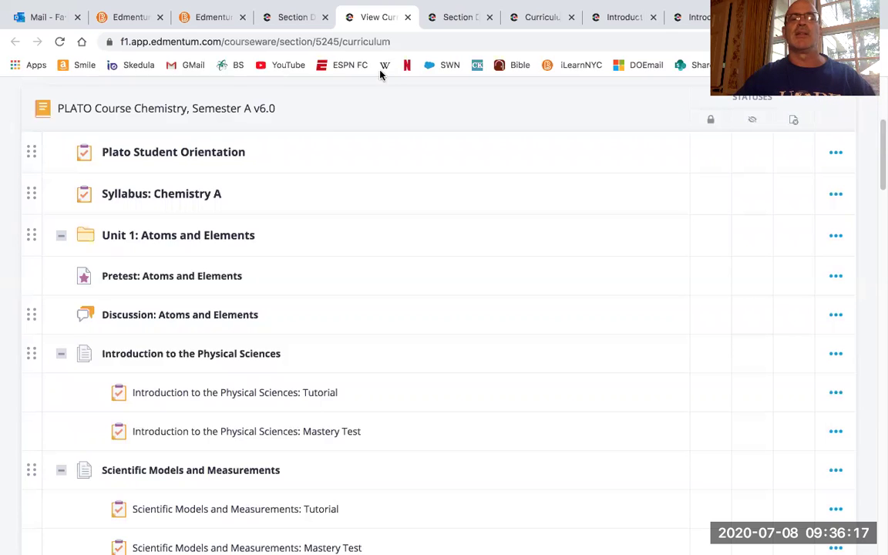
click(190, 154)
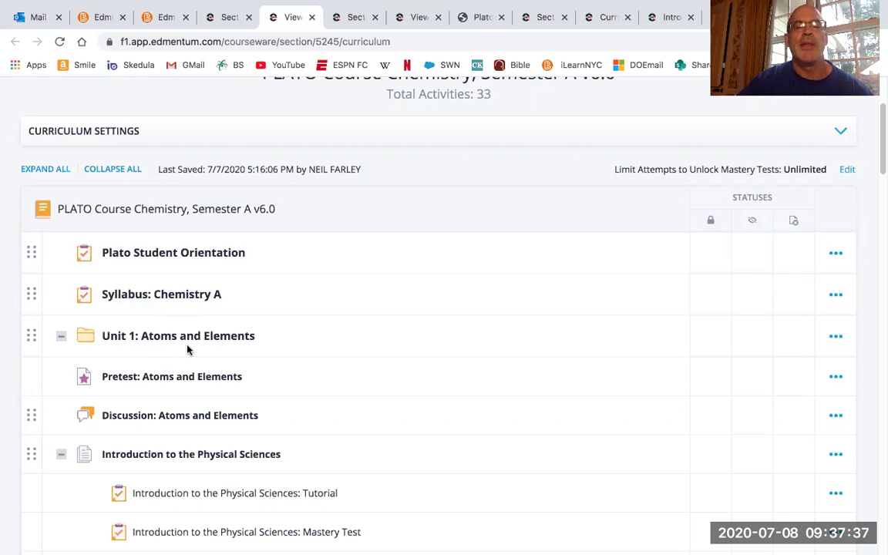
Step: Open the Introduction to the Physical Sciences: Tutorial from Unit 1 and play a few seconds of its opening video
scroll(187, 349, down, 2)
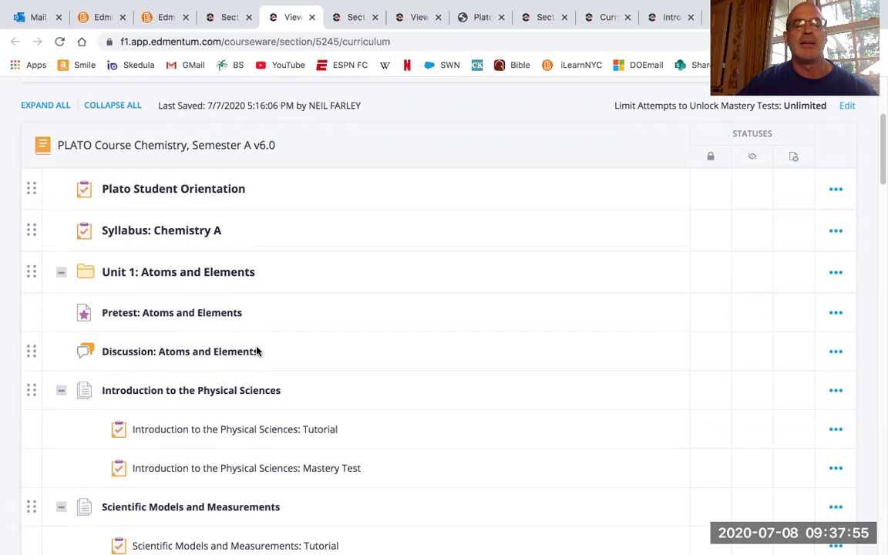
scroll(257, 351, down, 3)
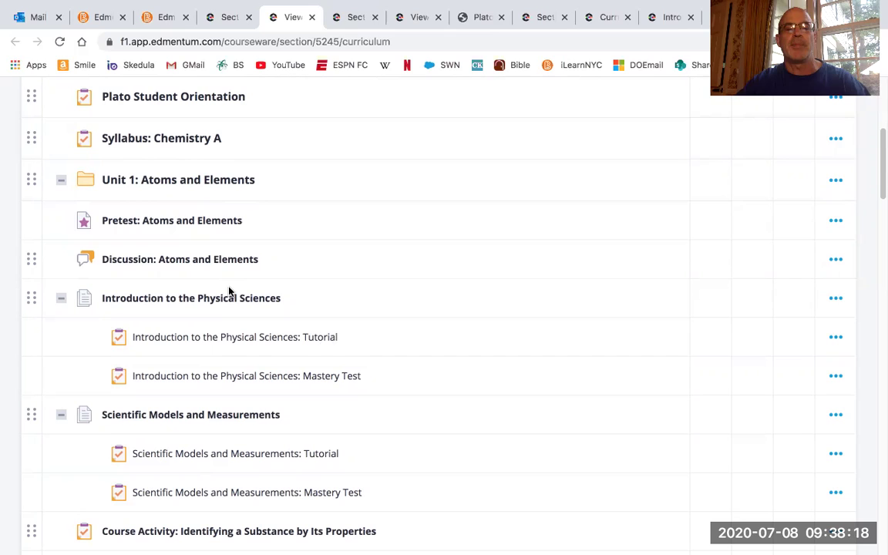
click(224, 337)
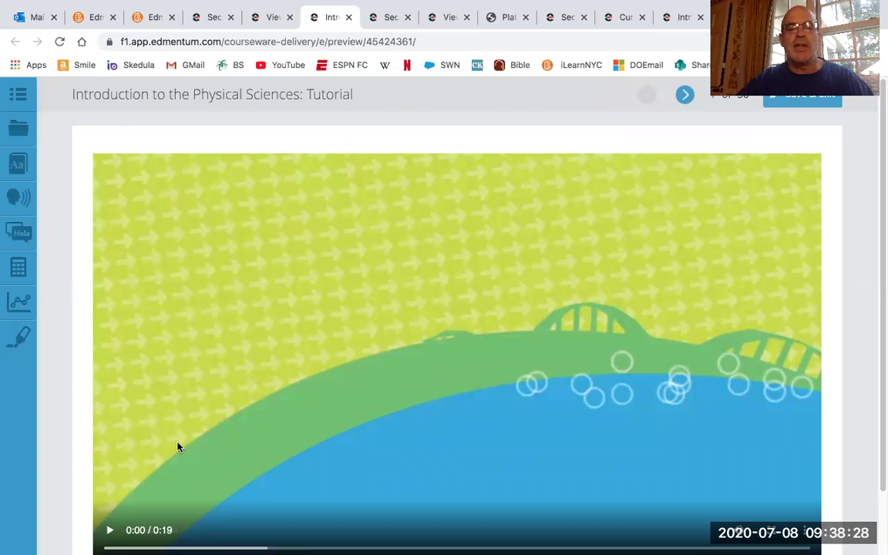
click(112, 536)
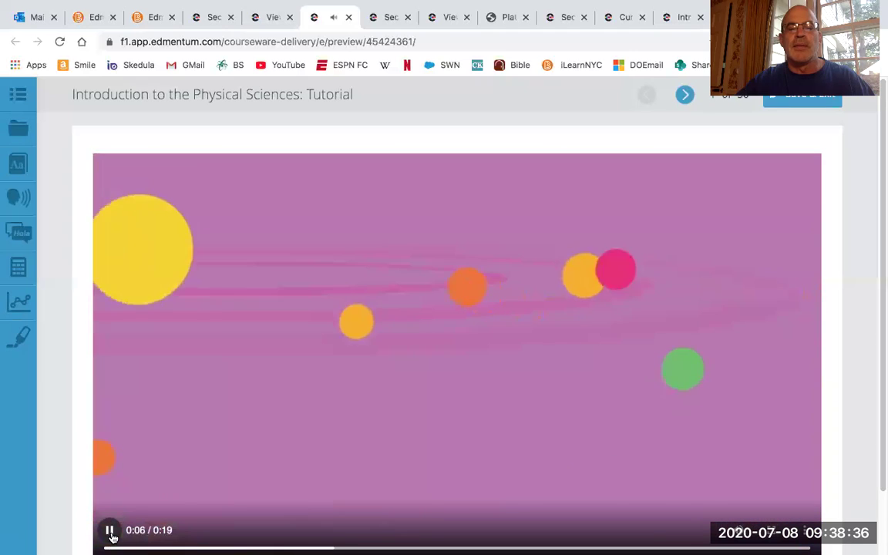
click(111, 532)
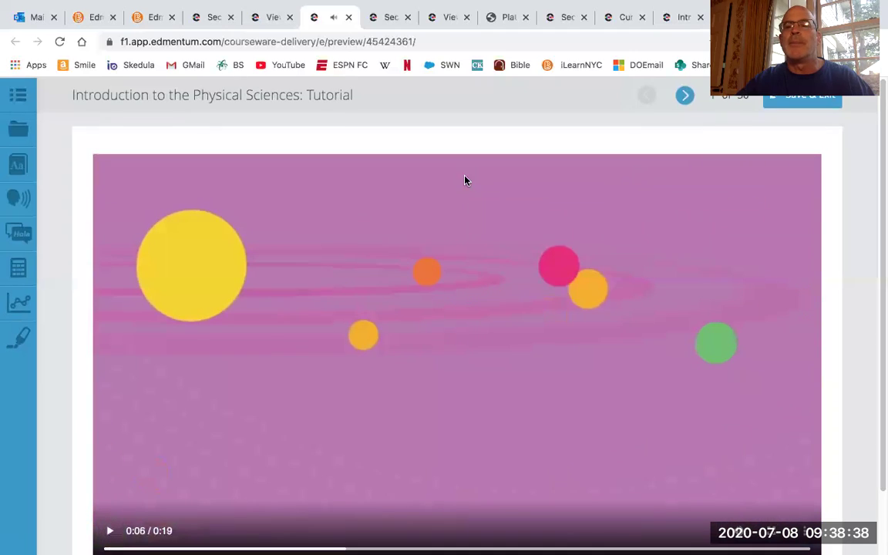
Step: Advance through the tutorial to the Warm-Up question, playing the audio narration on the Objective page along the way
click(684, 94)
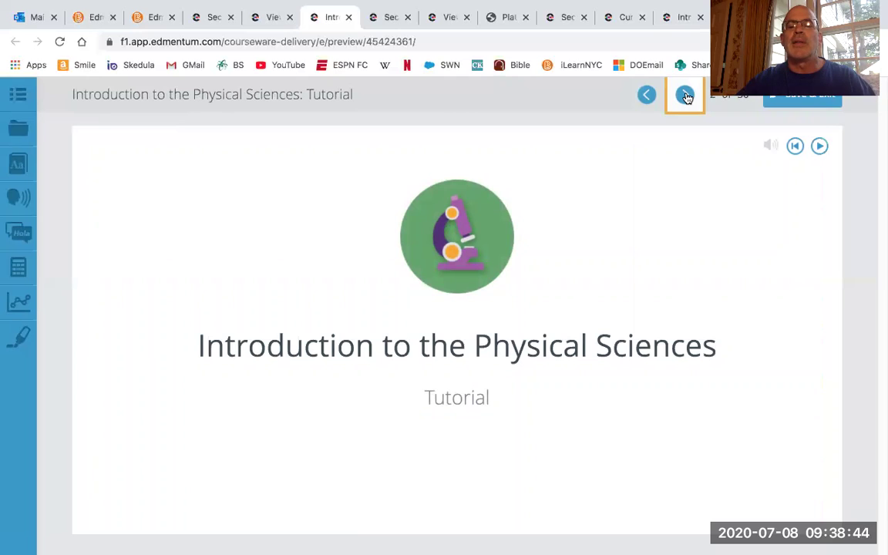
click(685, 96)
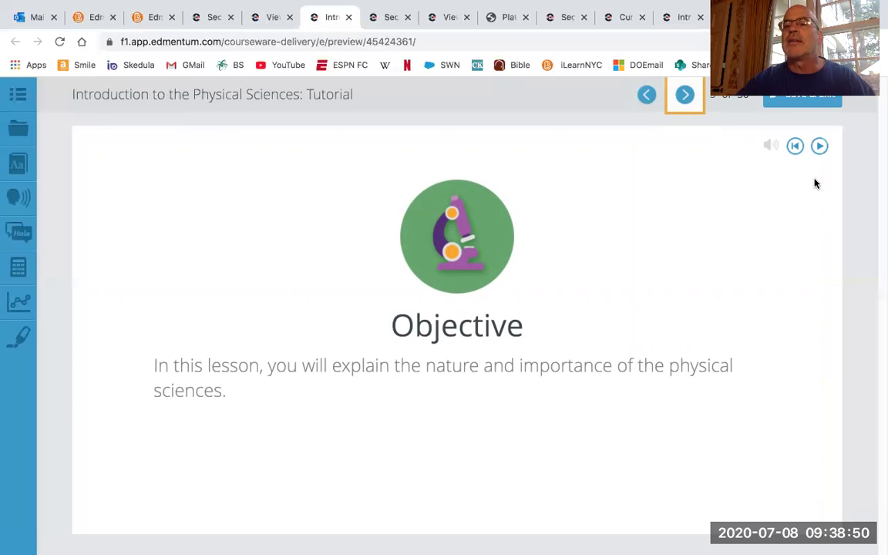
click(818, 146)
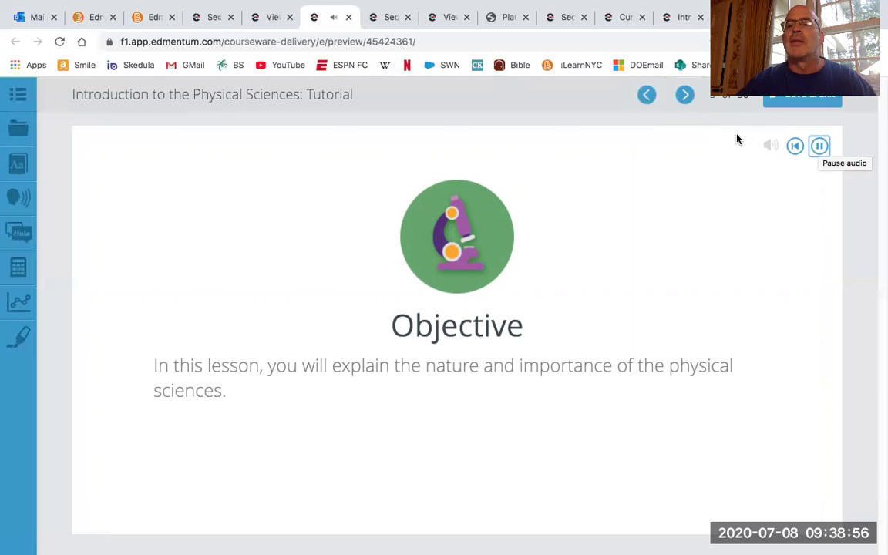
click(684, 97)
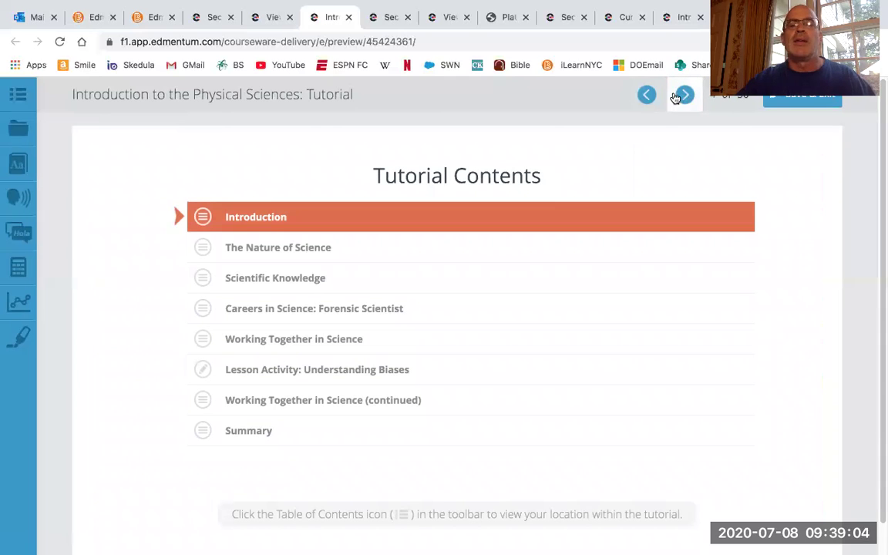
click(685, 97)
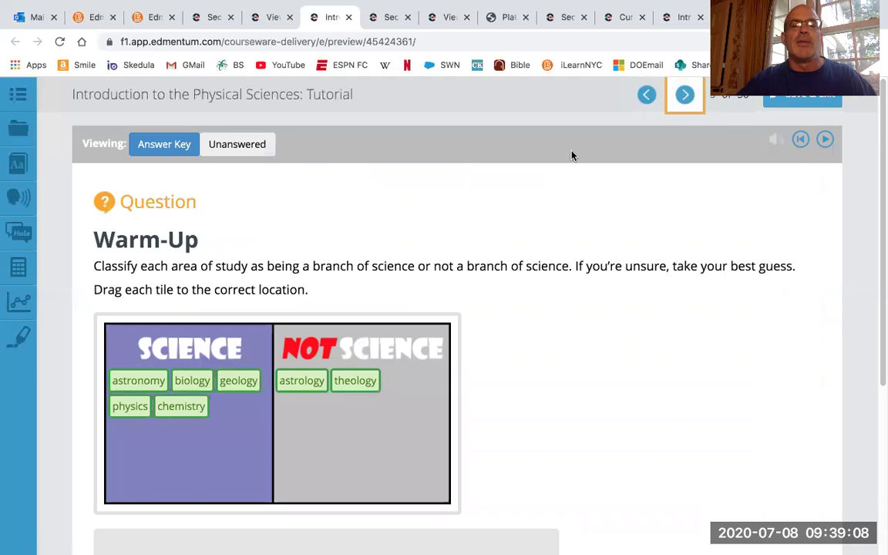
Step: Show the unanswered Warm-Up question and place the chemistry tile under Science and the theology tile under Not Science
click(228, 149)
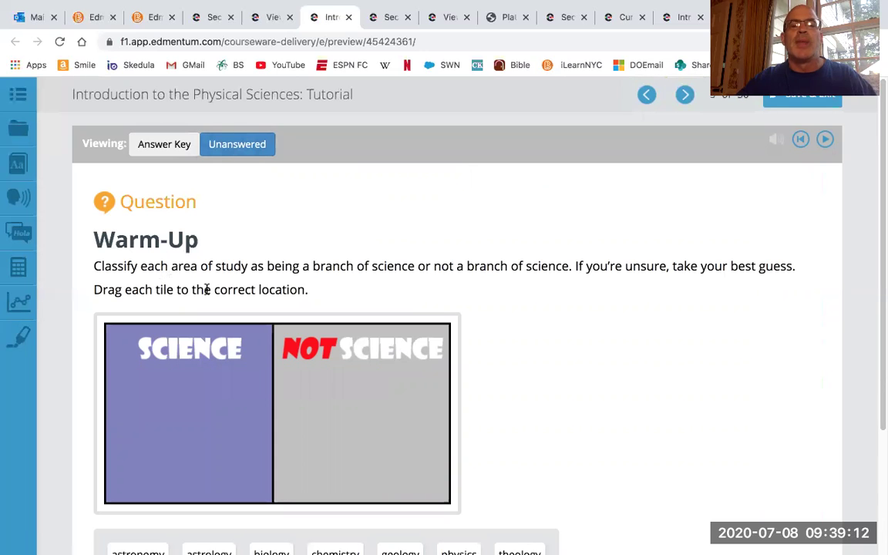
scroll(481, 344, down, 3)
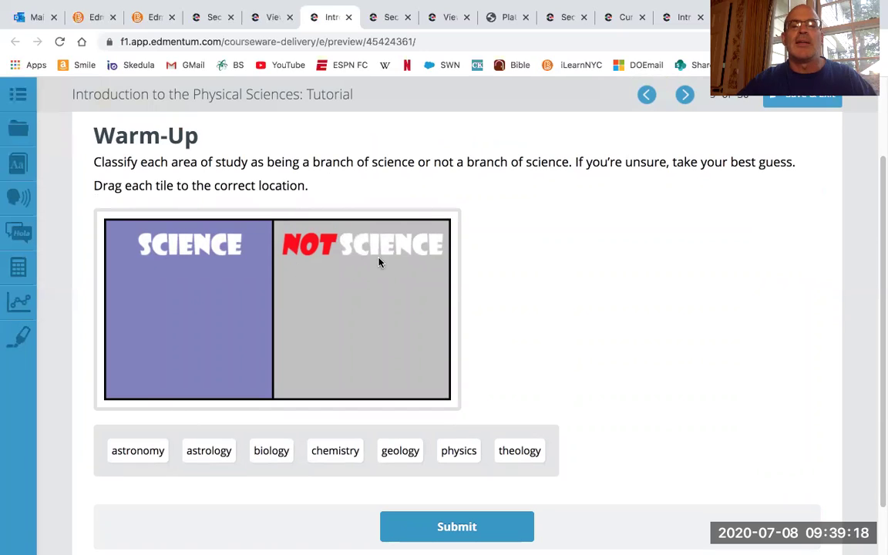
scroll(563, 254, up, 1)
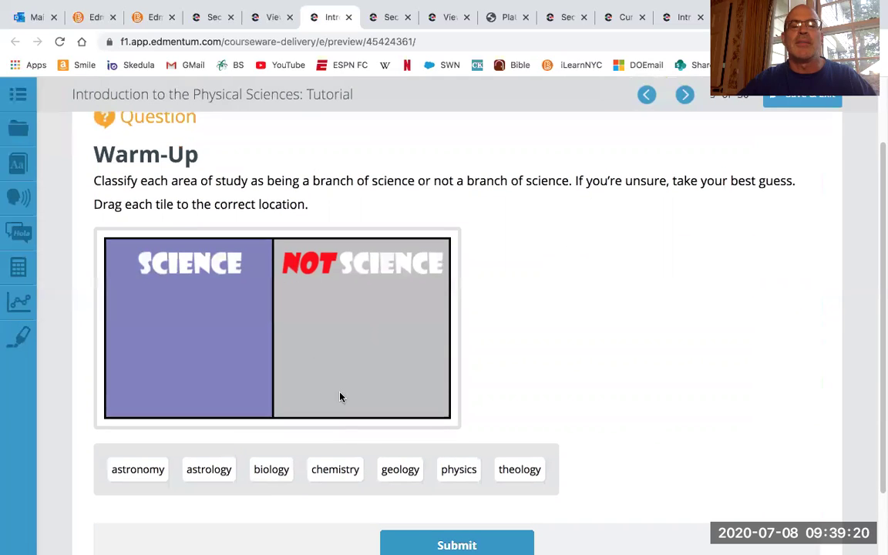
drag(334, 467, 228, 358)
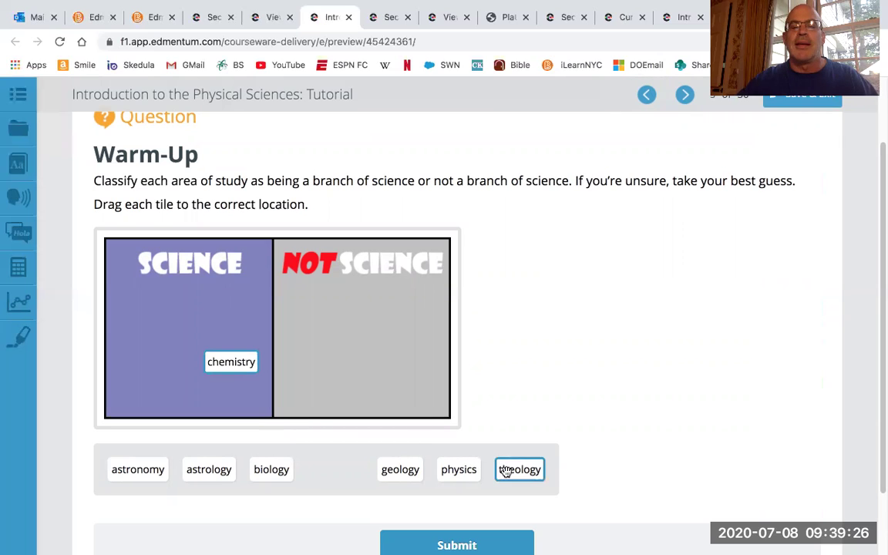
drag(509, 470, 397, 370)
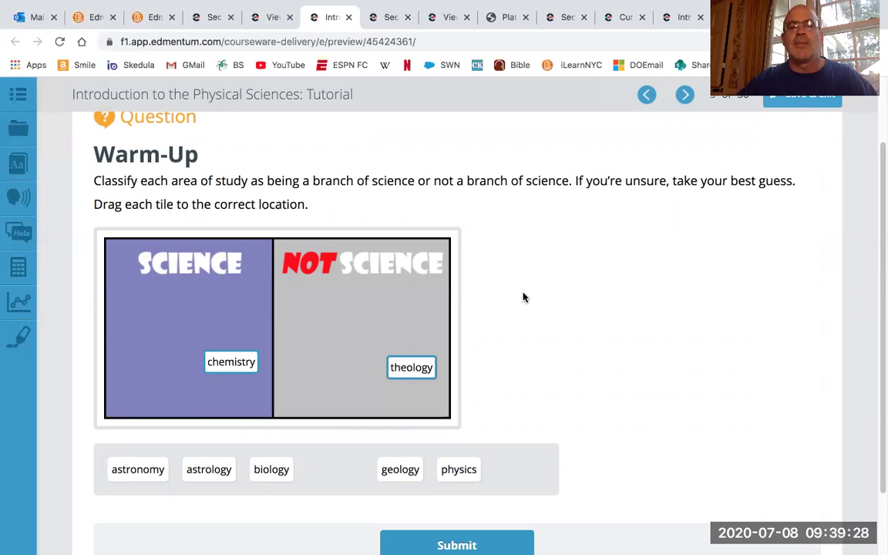
scroll(523, 297, down, 2)
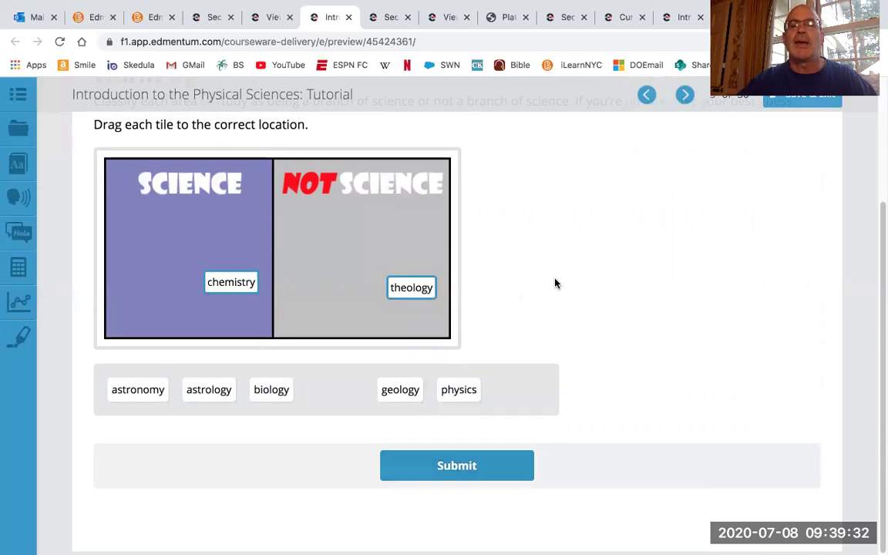
scroll(555, 282, up, 1)
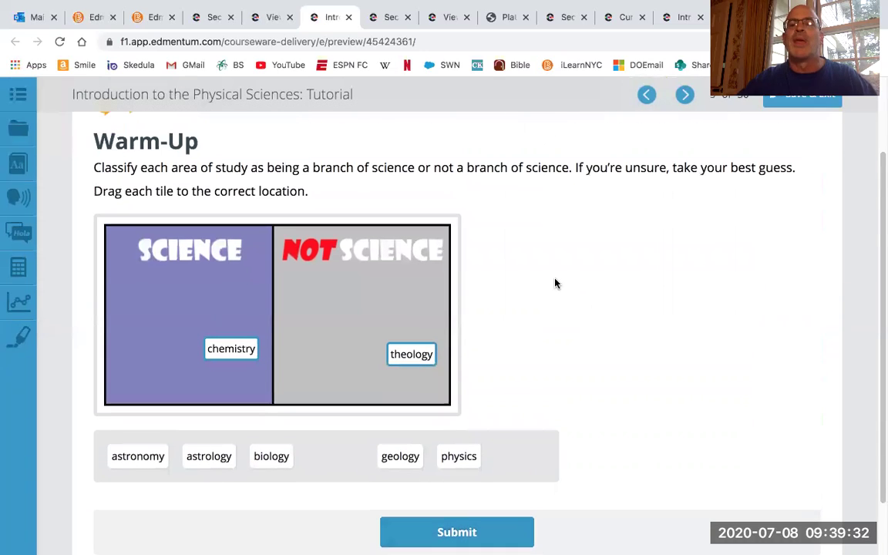
Step: Page forward from the Warm-Up question through The Nature of Science to the Scientific Statements page
click(684, 97)
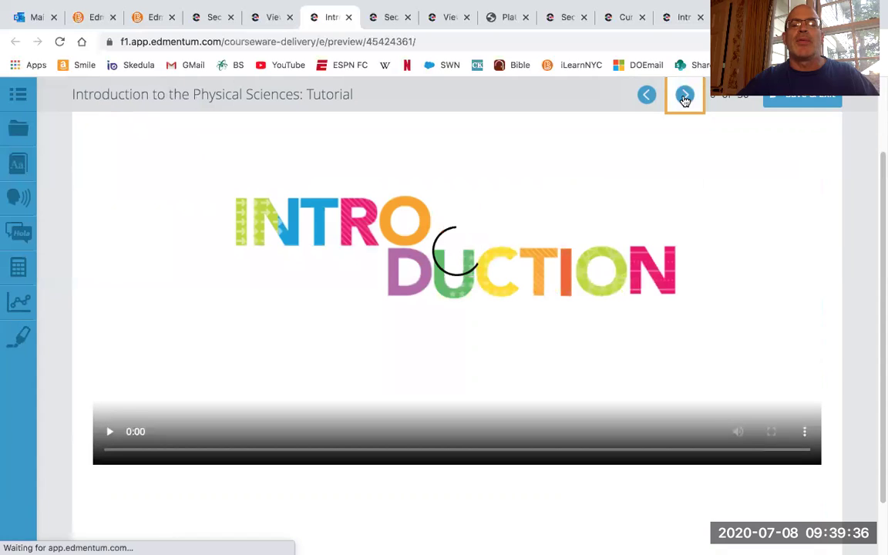
click(685, 97)
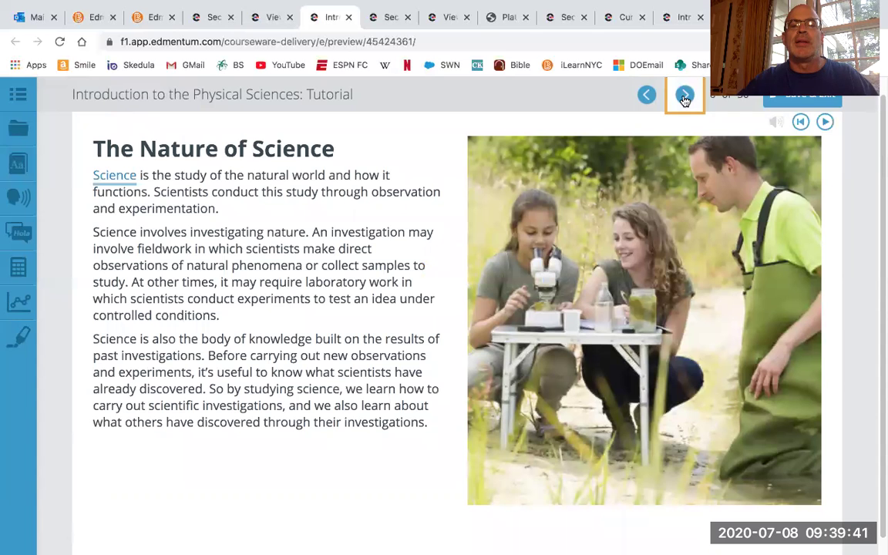
click(684, 97)
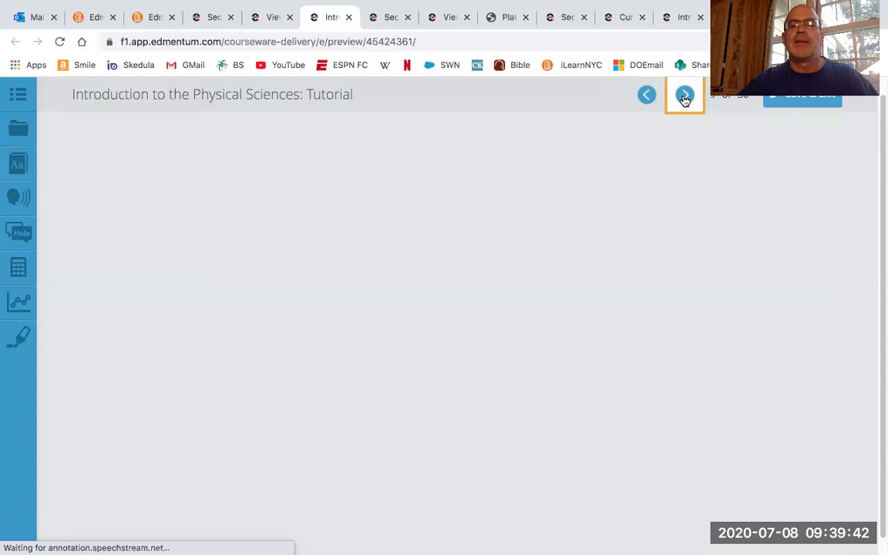
click(684, 97)
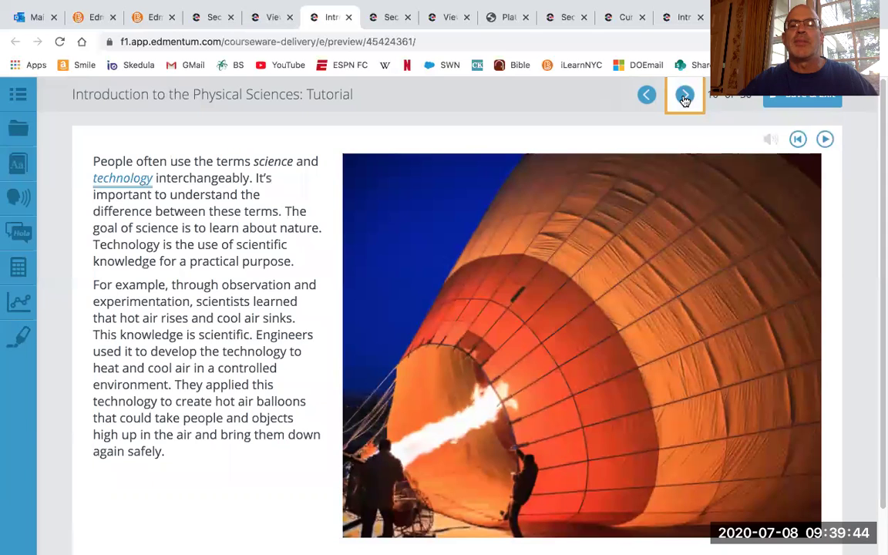
click(684, 97)
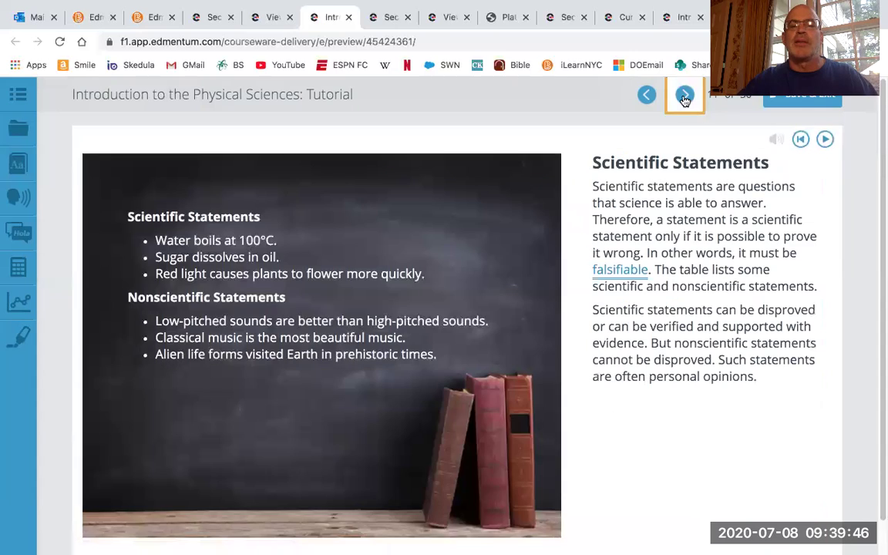
Step: Advance to the question on which statements are scientific and show its unanswered version
click(685, 97)
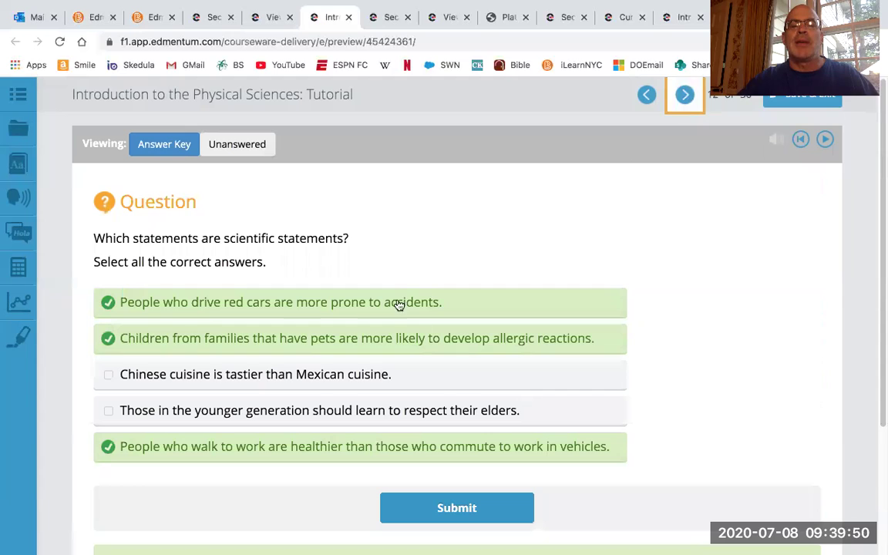
click(240, 146)
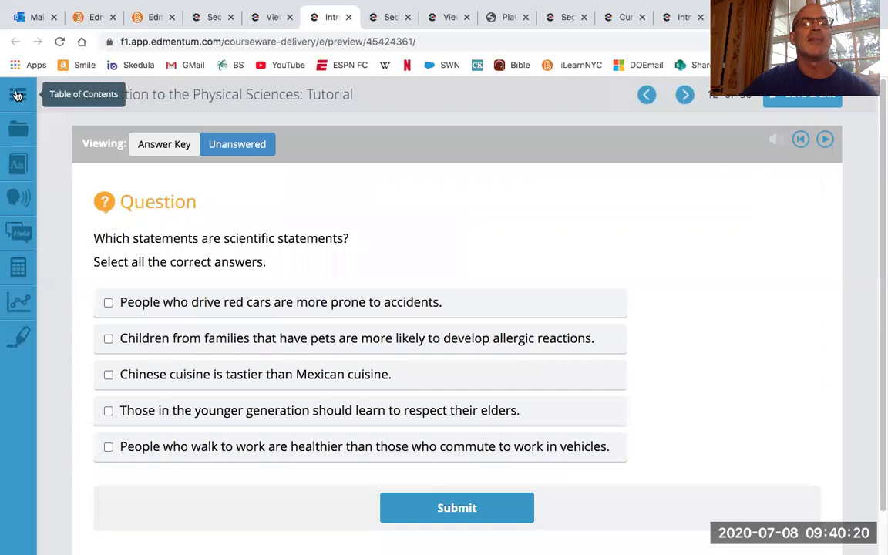
Step: View the tutorial's Table of Contents and open the course Glossary from Resources, returning to the tutorial
click(18, 95)
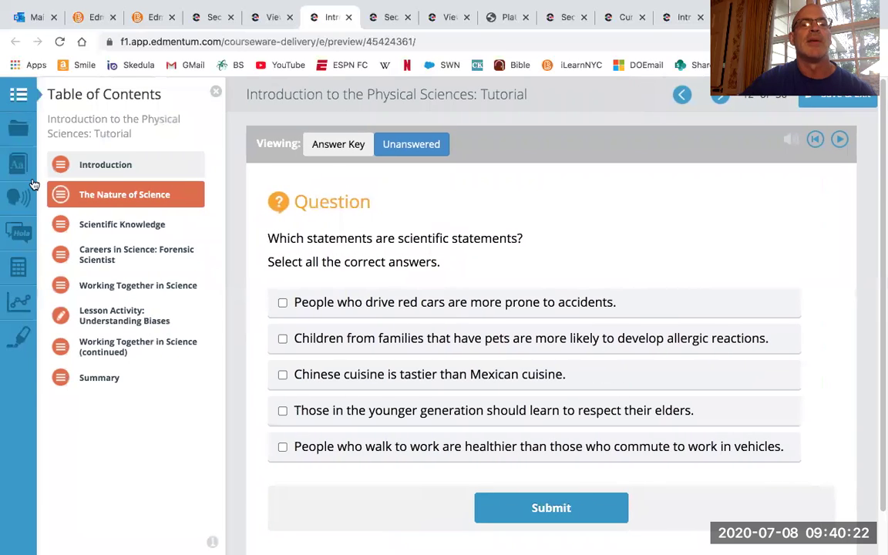
click(19, 139)
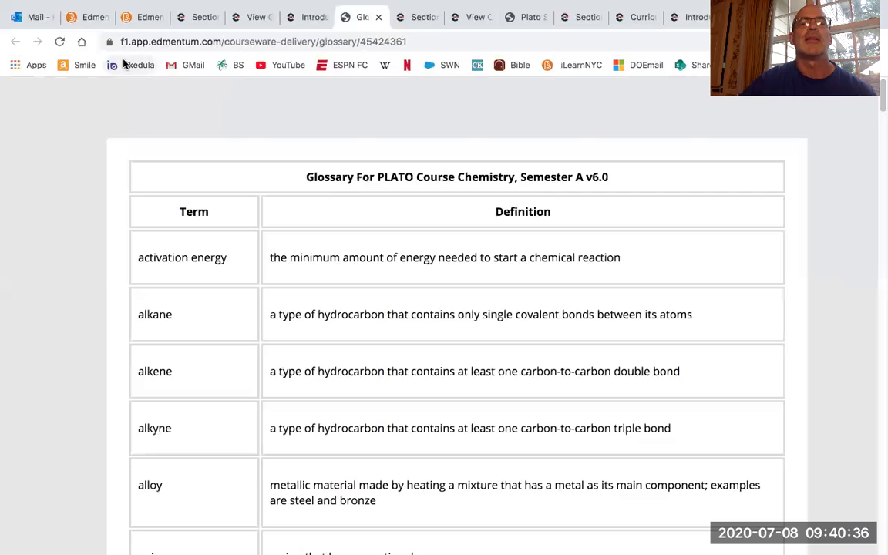
click(309, 19)
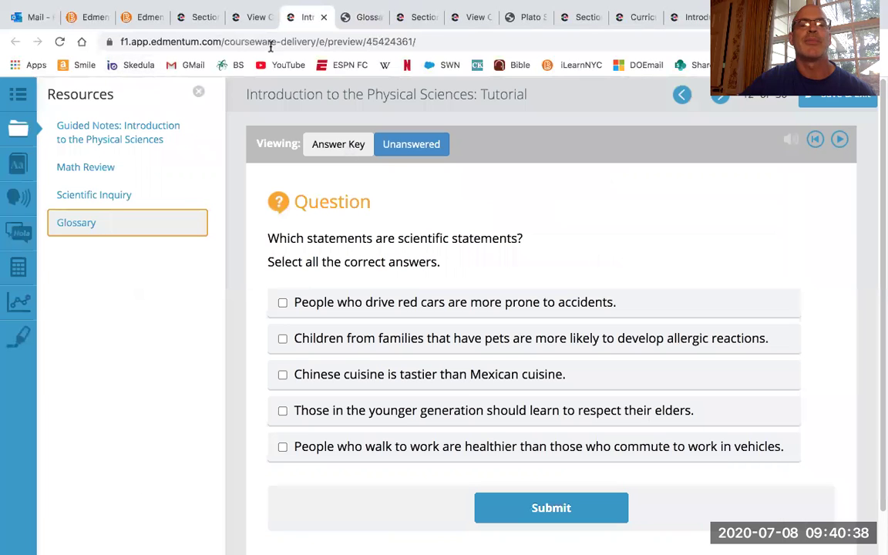
Step: Show the tutorial's Reading Tools, Translate, Calculator and Math Tools one after another
click(19, 196)
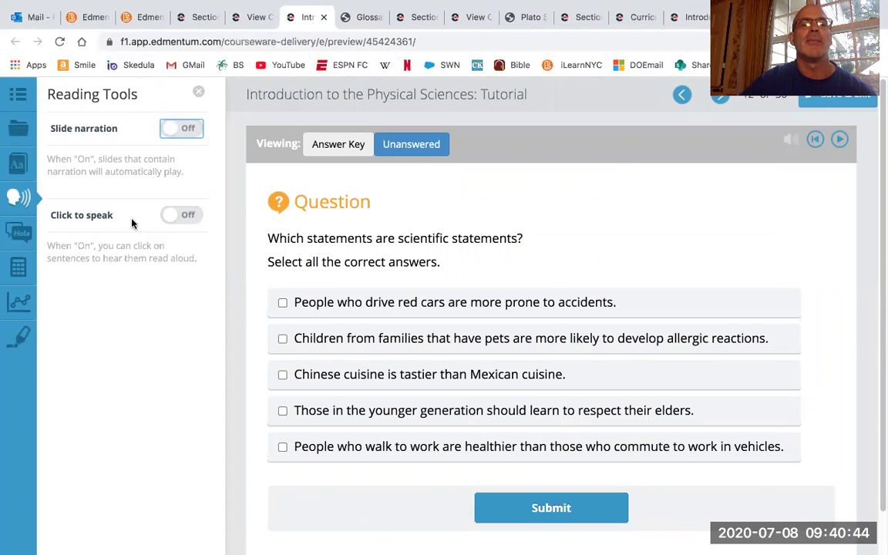
click(18, 231)
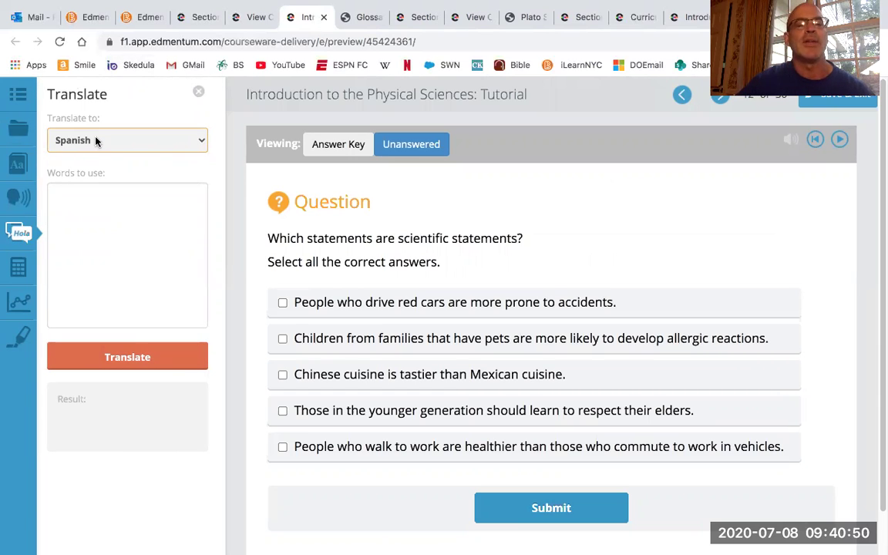
click(17, 267)
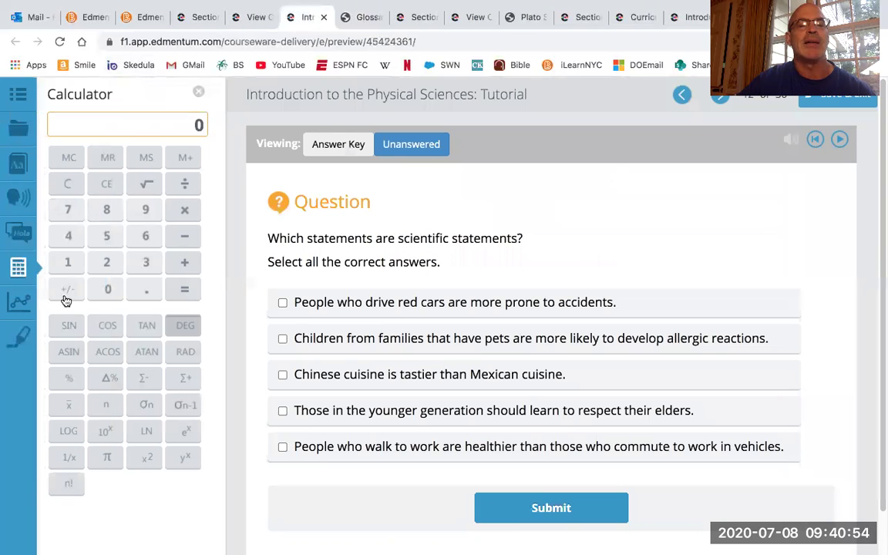
click(20, 303)
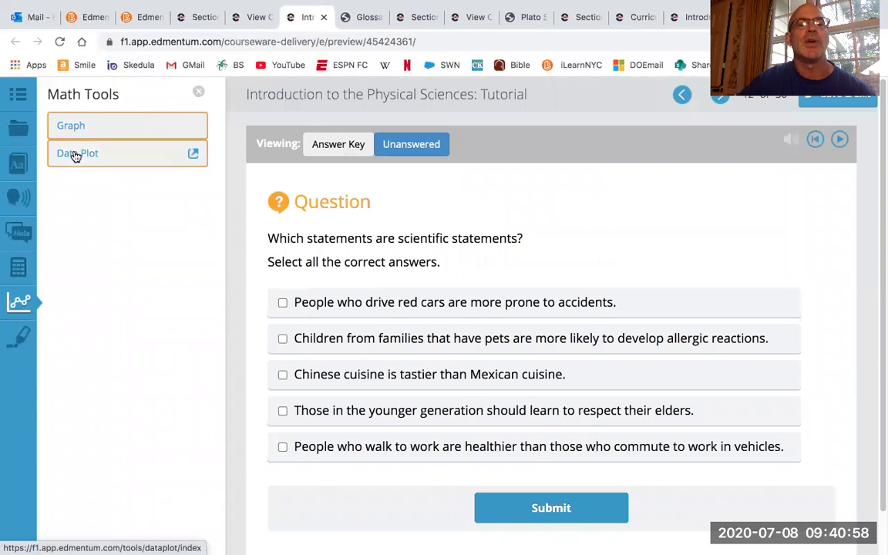
Step: Open the Highlighter and select the opening words of the answer choice about people who drive red cars
click(19, 337)
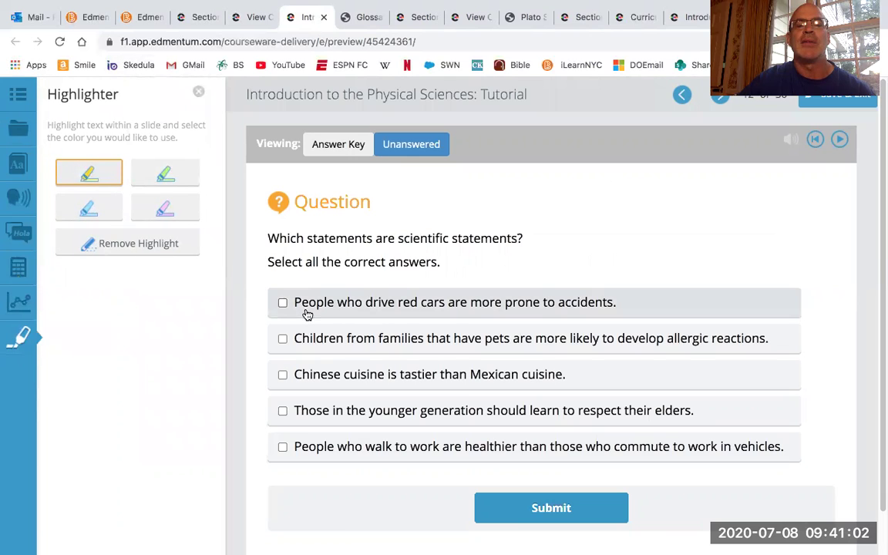
drag(290, 303, 400, 302)
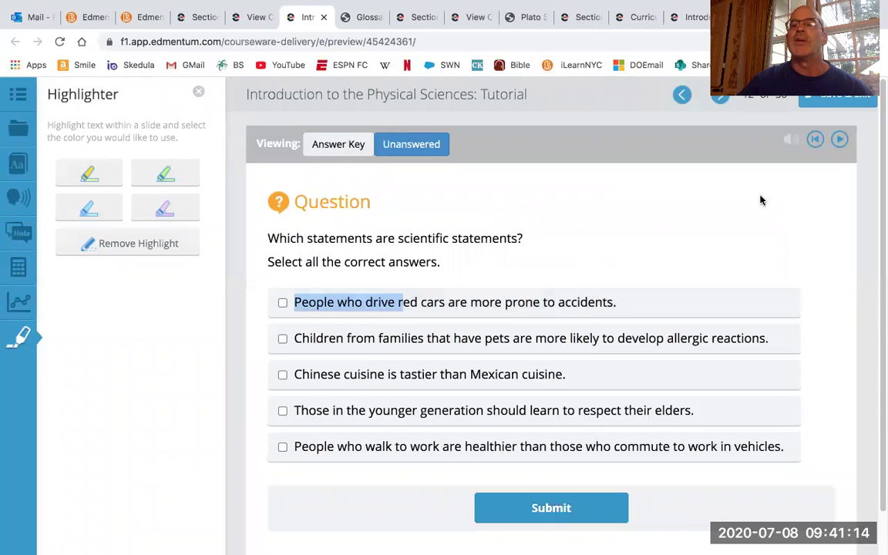
Step: Save and exit the tutorial, and return by way of the chemistry section page to the Edmentum link topic in iLearnNYC
click(825, 98)
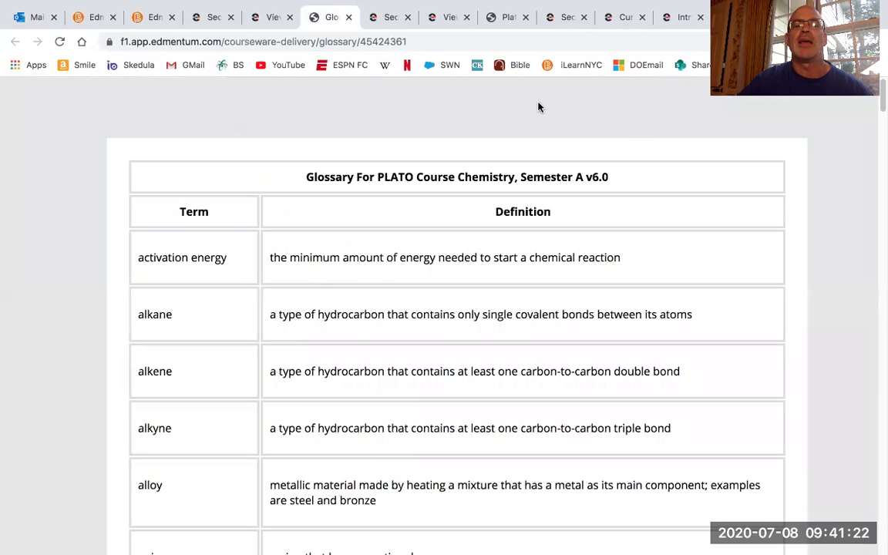
click(261, 17)
click(210, 18)
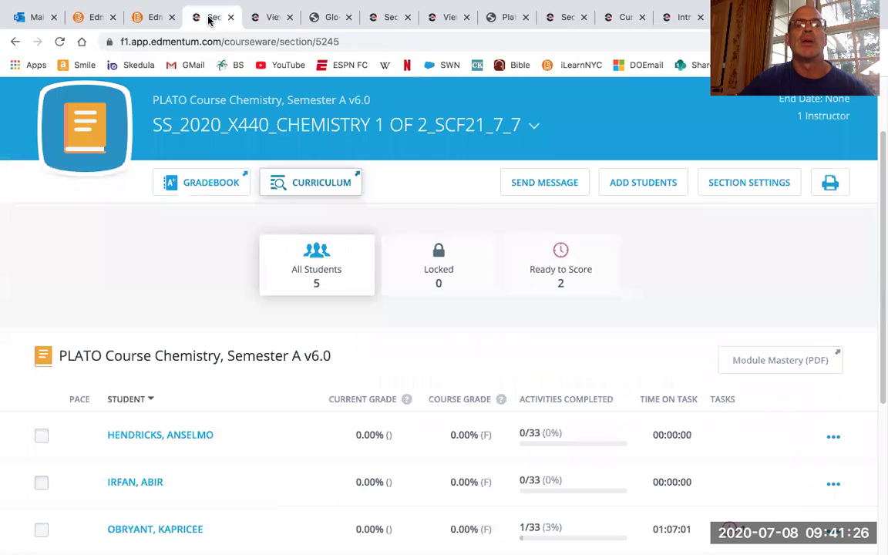
click(151, 19)
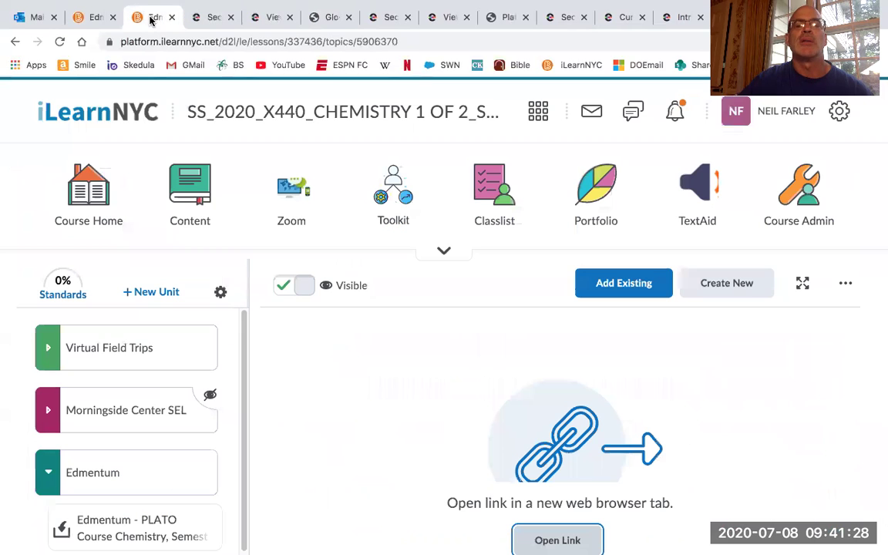